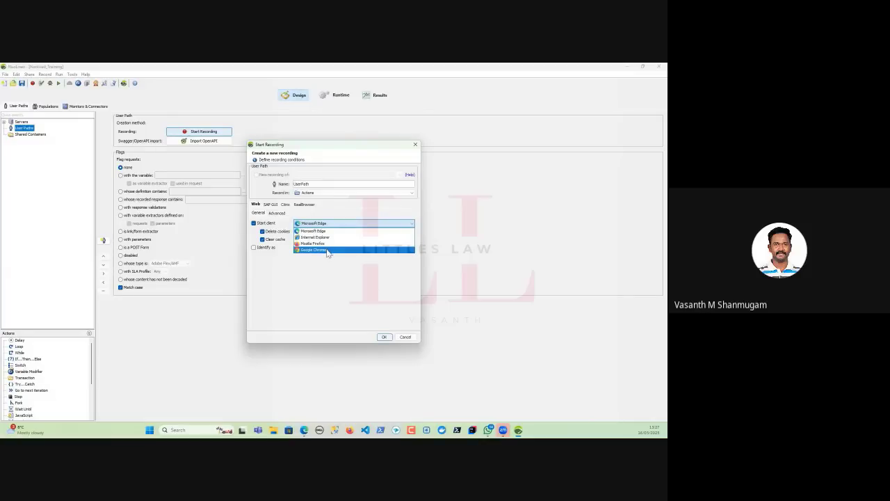
# - Choose Google Chrome as the recording client with cookie deletion enabled, and leave the recording setup without starting
pyautogui.click(326, 249)
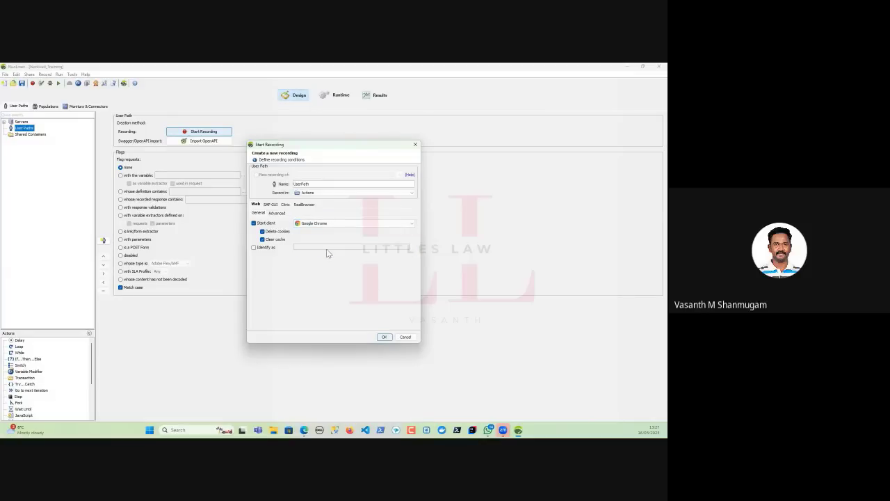
pyautogui.click(263, 233)
pyautogui.click(263, 233)
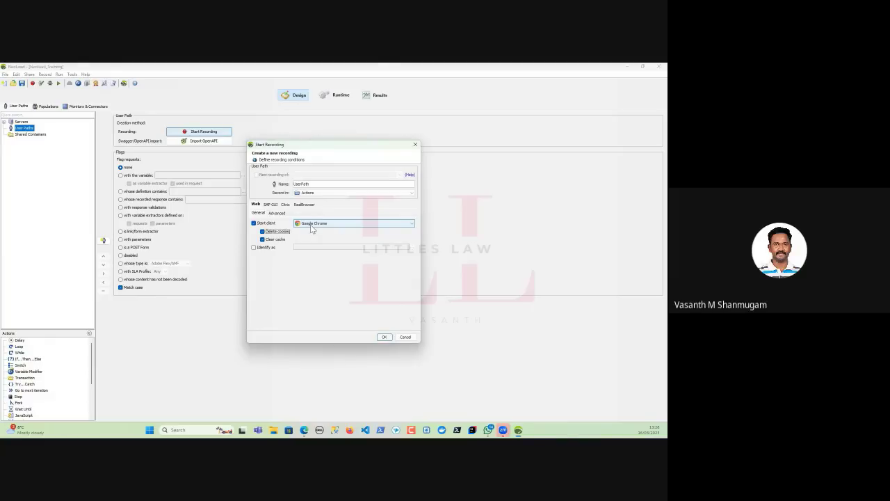
pyautogui.click(406, 337)
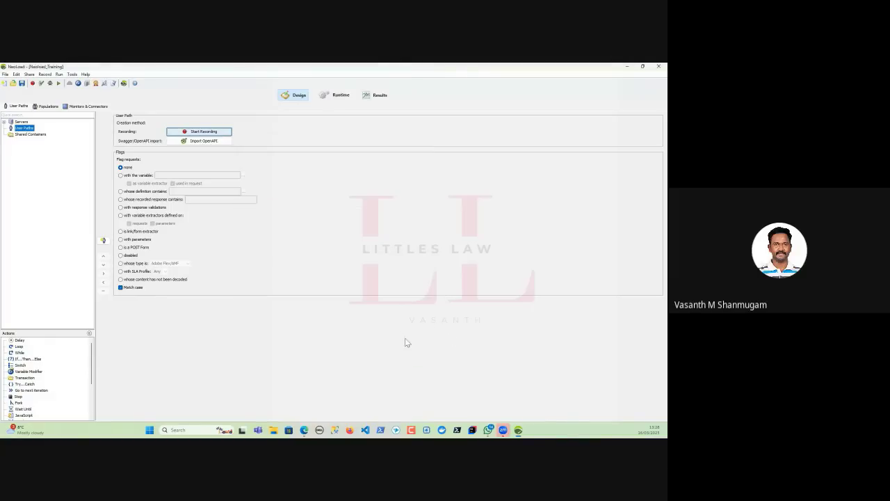
pyautogui.click(84, 74)
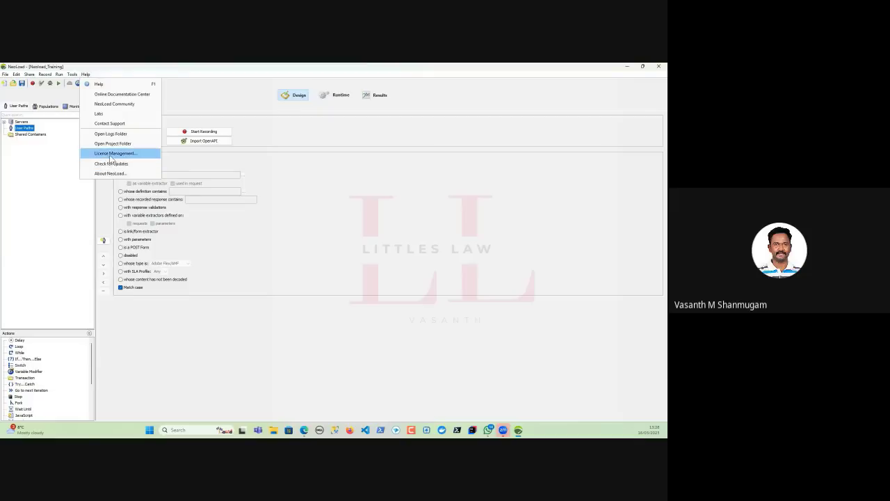
pyautogui.click(109, 174)
pyautogui.click(326, 298)
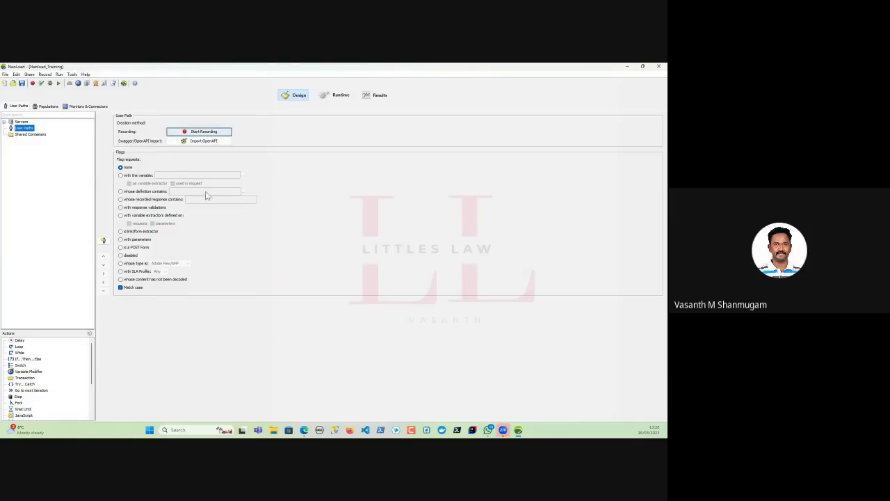
# - Open the general preferences and examine the configuration of the proxy named chrome
pyautogui.click(76, 75)
pyautogui.moveTo(16, 75)
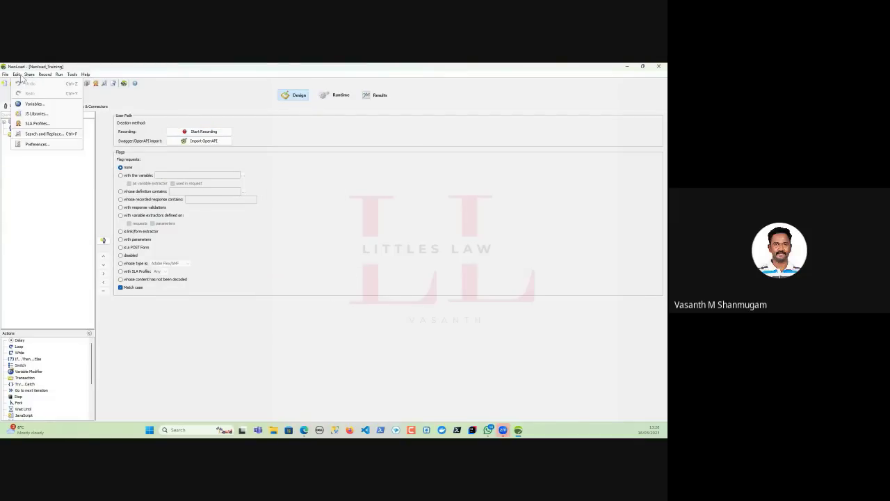
pyautogui.click(37, 144)
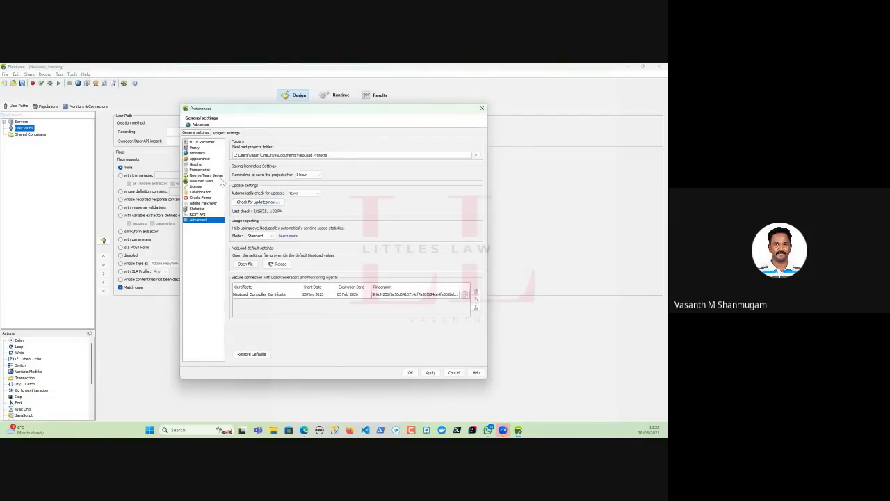
pyautogui.click(196, 148)
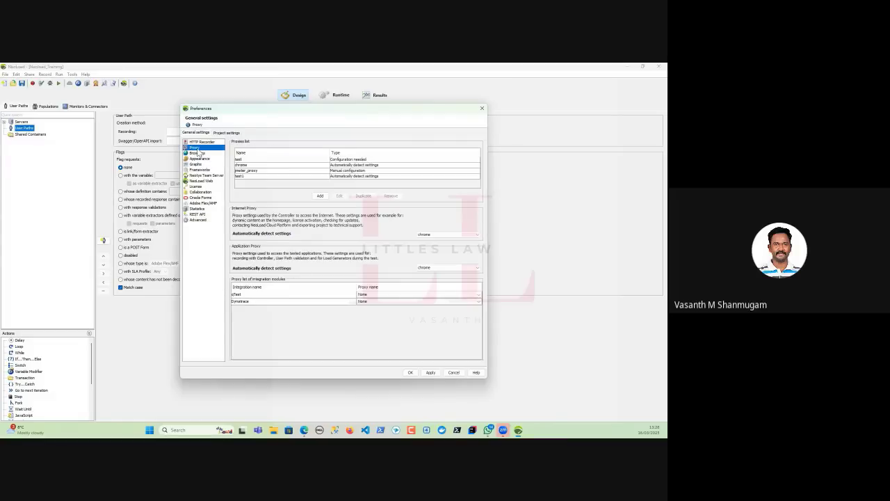
pyautogui.click(336, 166)
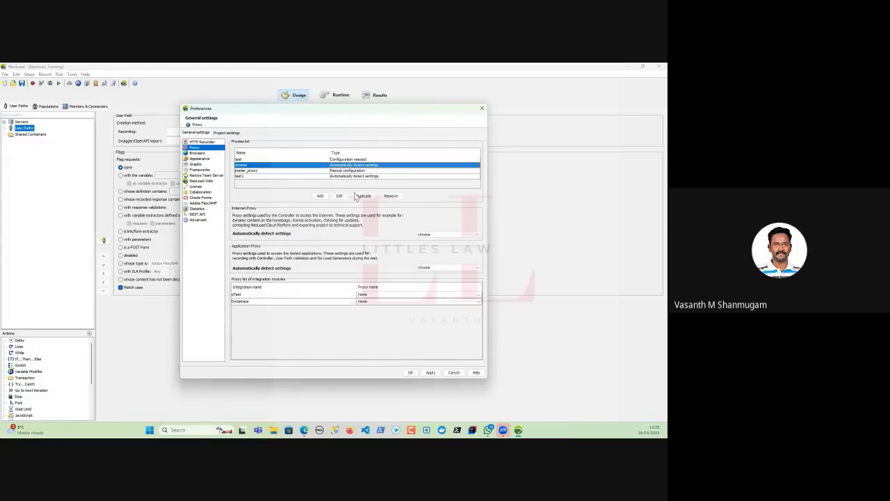
pyautogui.click(340, 195)
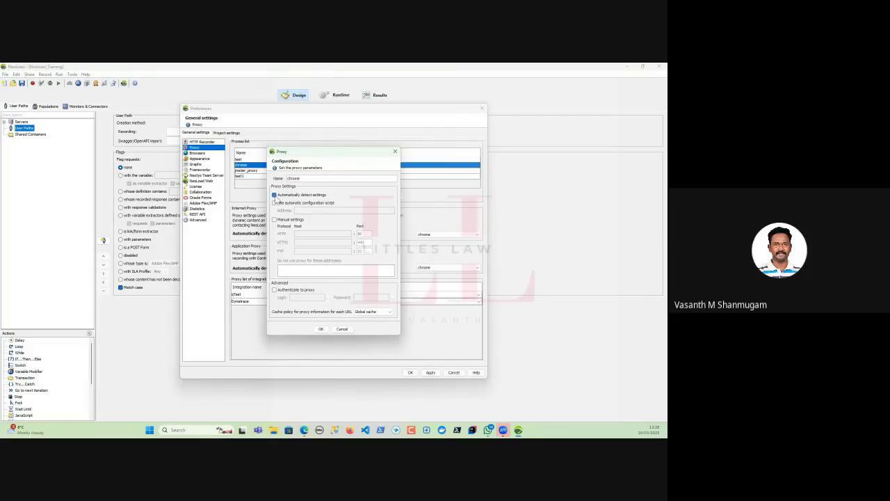
pyautogui.click(325, 331)
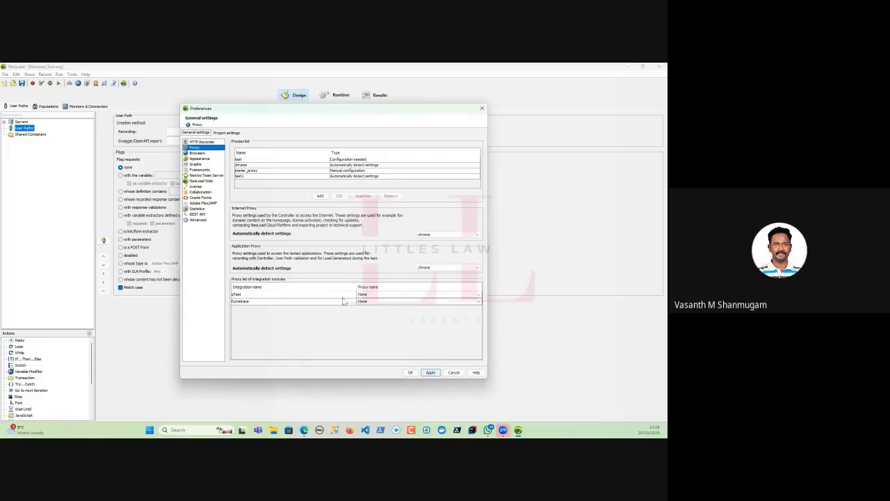
# - Check the port in the HTTP Recorder settings, and apply and close the preferences
pyautogui.click(200, 142)
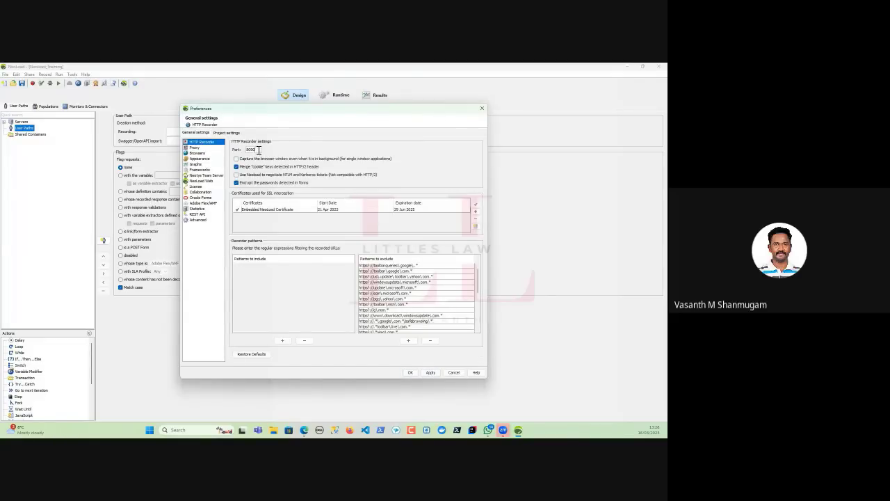
pyautogui.moveTo(259, 149); pyautogui.dragTo(240, 151)
pyautogui.click(430, 373)
pyautogui.click(412, 373)
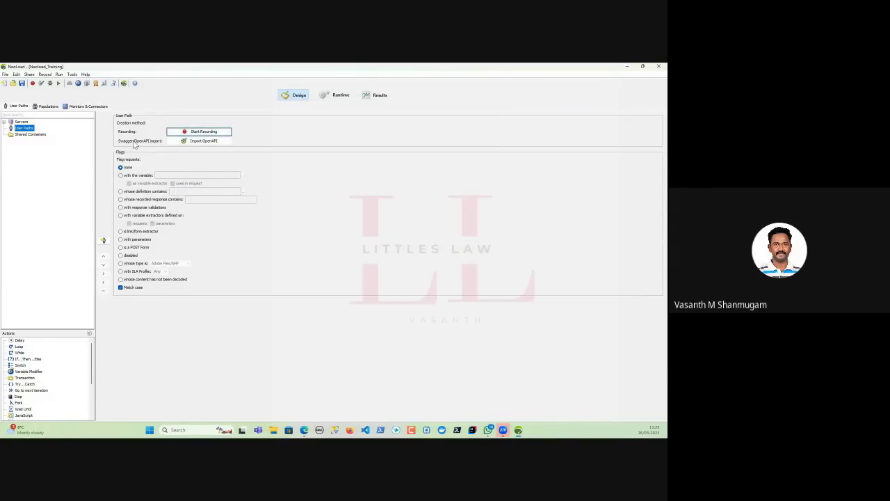
# - Search for chrome in Windows and launch Google Chrome
pyautogui.click(174, 430)
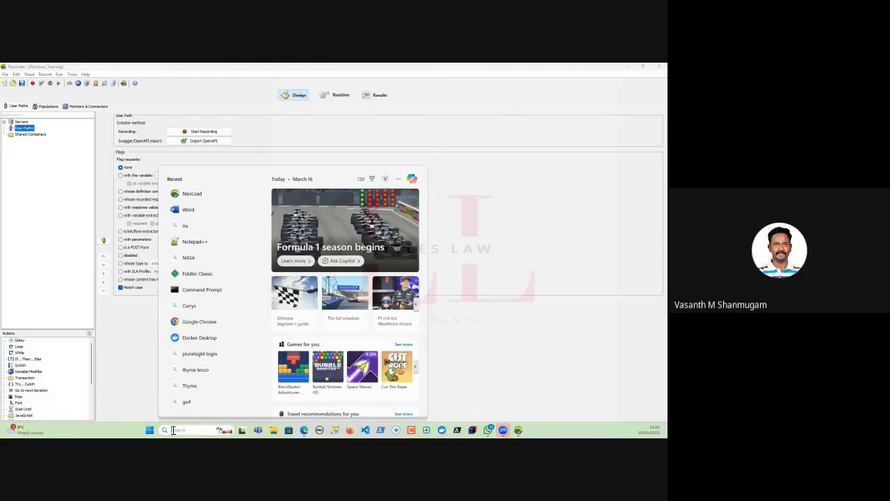
pyautogui.write('chrome')
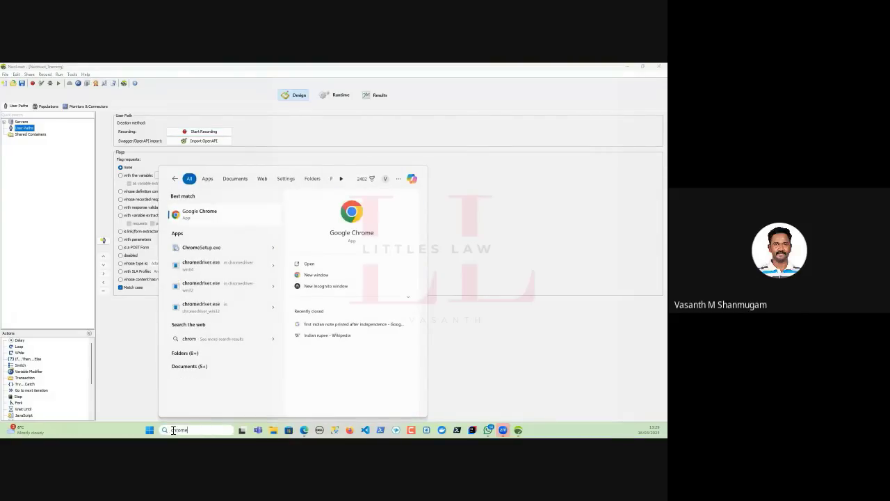
pyautogui.click(201, 213)
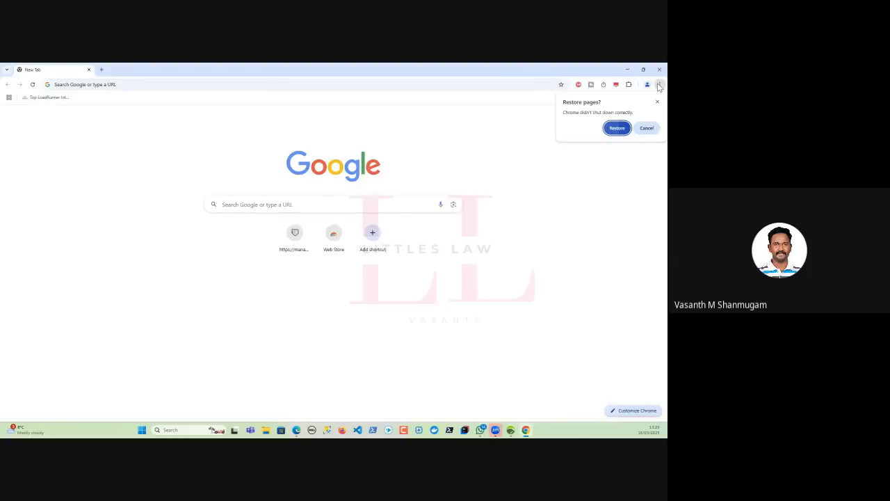
pyautogui.click(659, 84)
pyautogui.click(503, 136)
# - Examine the HTTP proxy host and port of the manual proxy profile in the Proxy Switcher extension
pyautogui.click(616, 85)
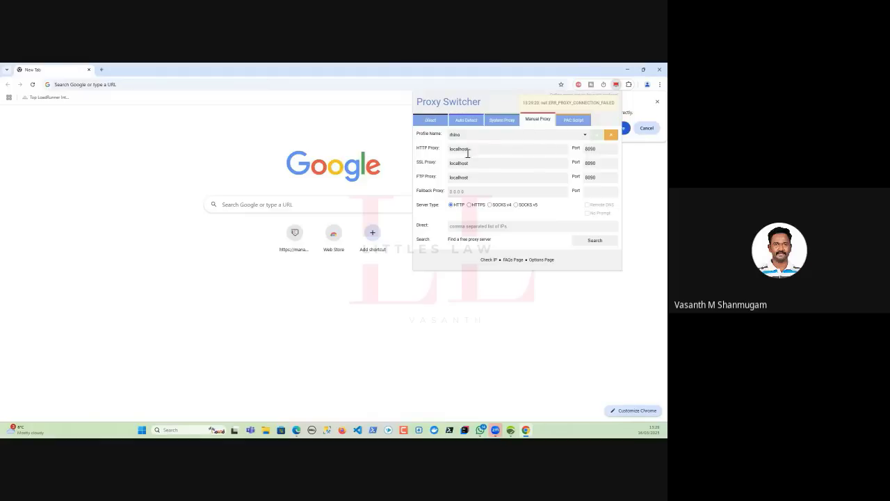
pyautogui.doubleClick(473, 149)
pyautogui.doubleClick(587, 149)
pyautogui.doubleClick(473, 149)
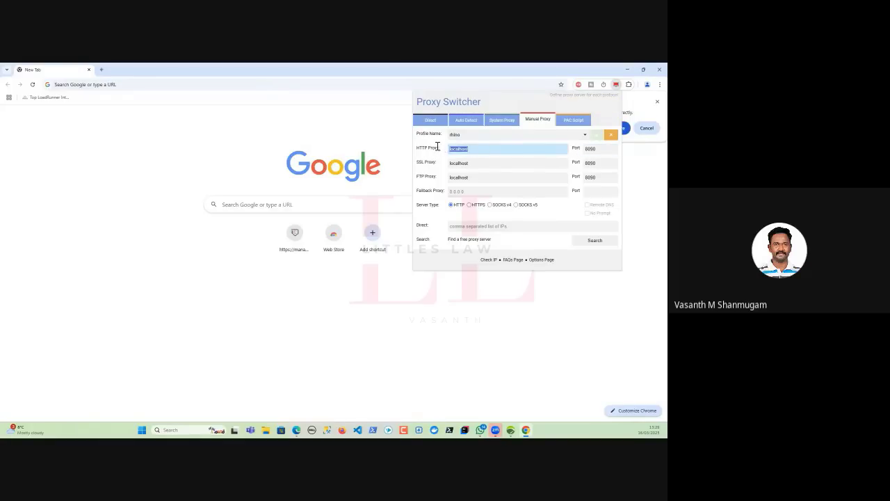
pyautogui.click(368, 127)
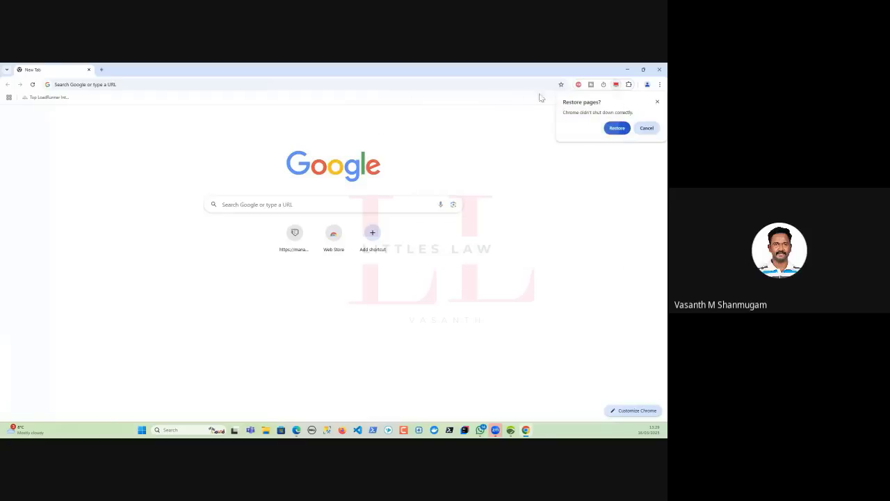
pyautogui.click(615, 84)
pyautogui.doubleClick(590, 148)
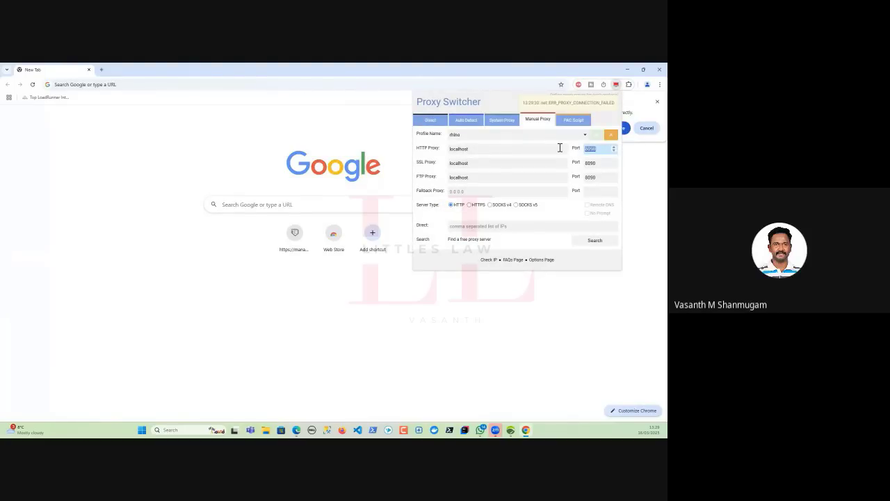
pyautogui.doubleClick(491, 149)
pyautogui.click(353, 123)
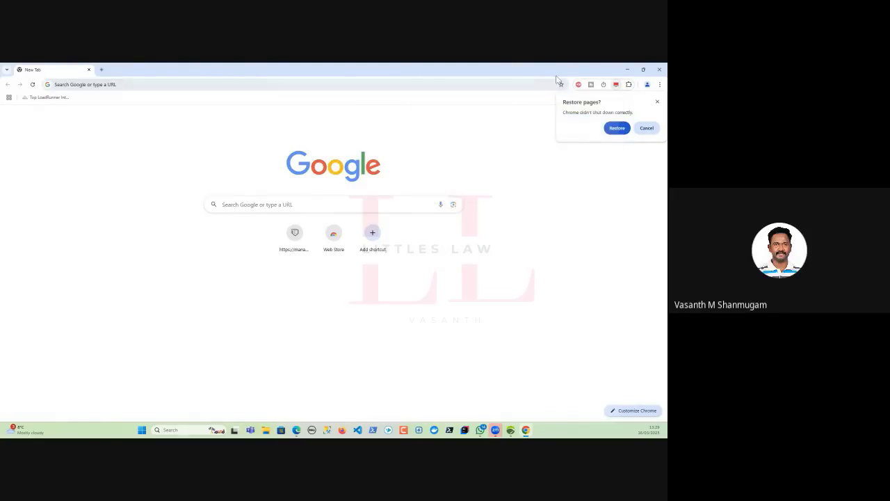
# - Close the Google Chrome window and return to NeoLoad
pyautogui.click(627, 69)
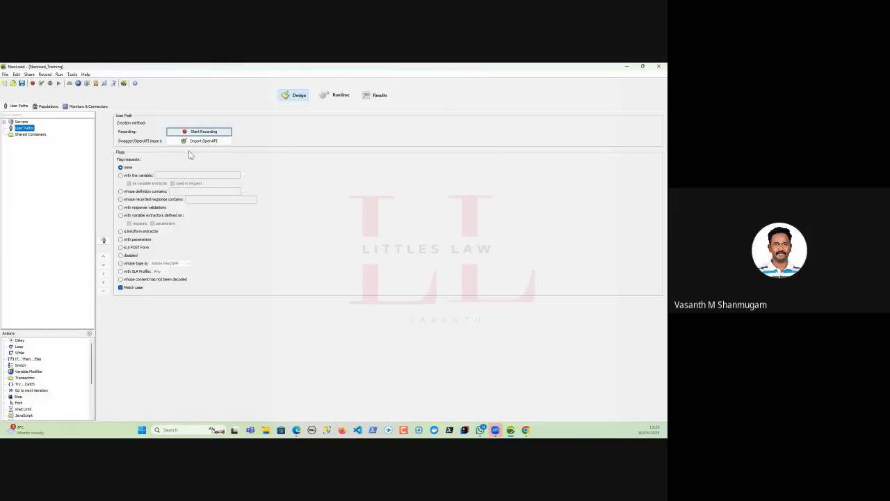
pyautogui.click(525, 430)
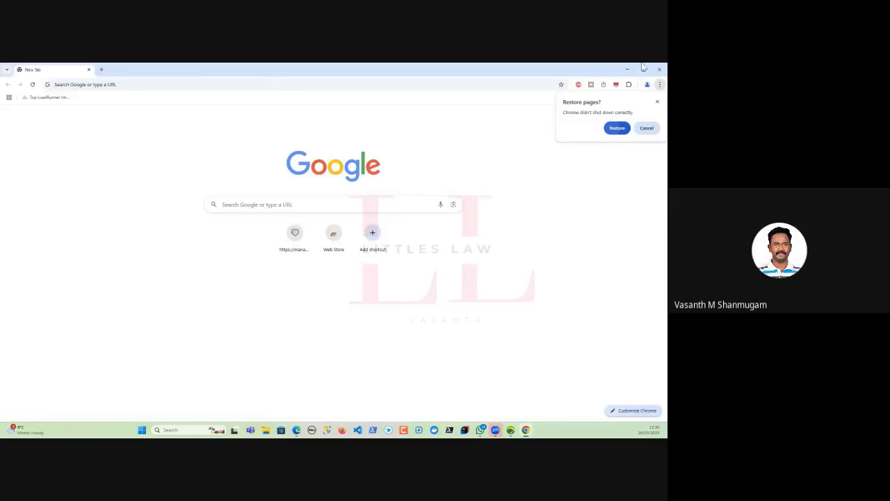
pyautogui.click(662, 70)
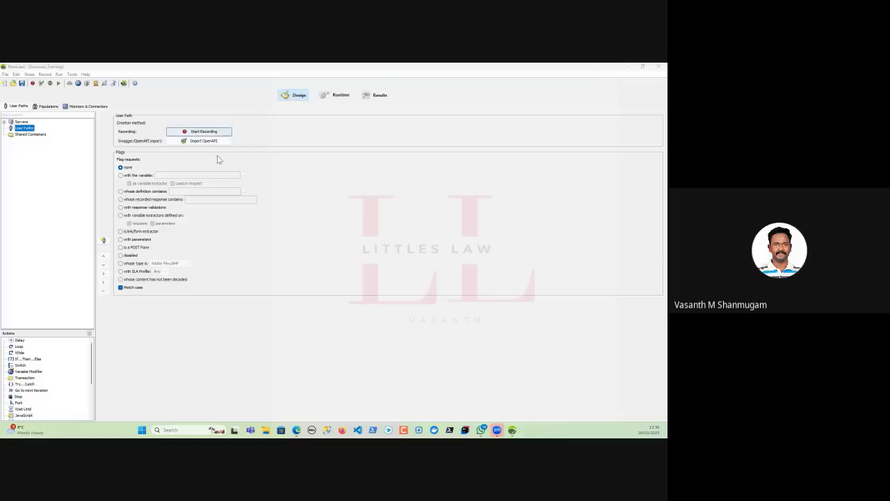
# - Open the setup for a new recording and review its SAP GUI, Citrix, RealBrowser and Web options
pyautogui.click(186, 133)
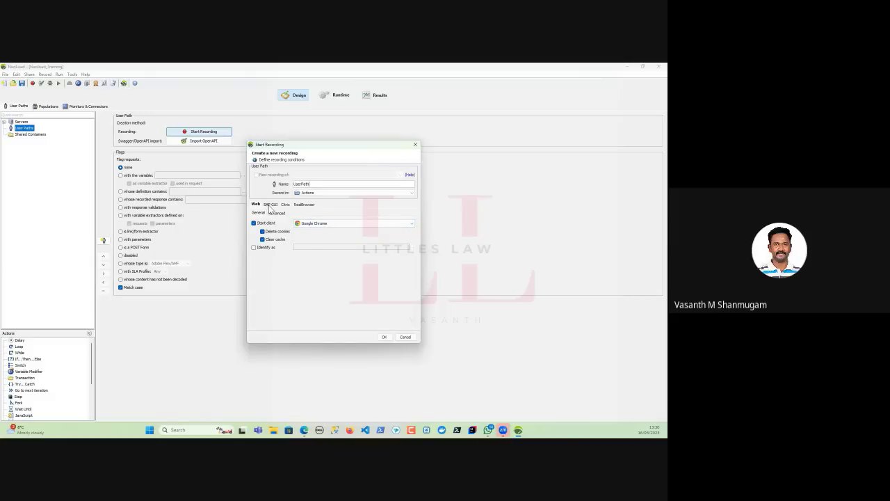
pyautogui.click(270, 204)
pyautogui.click(285, 204)
pyautogui.click(304, 205)
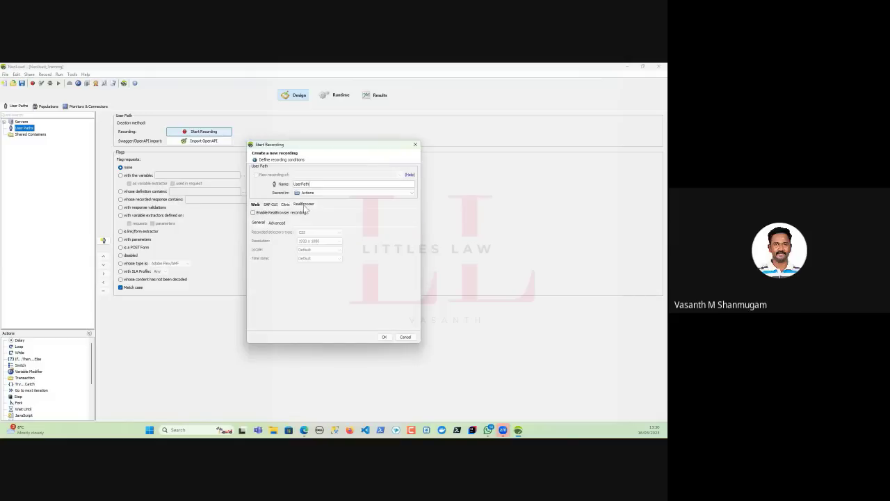
pyautogui.click(256, 206)
pyautogui.click(271, 208)
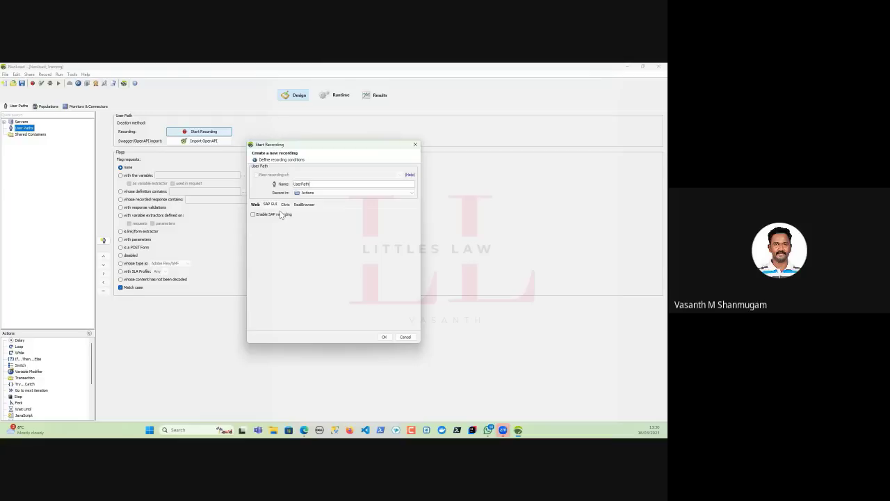
pyautogui.click(285, 205)
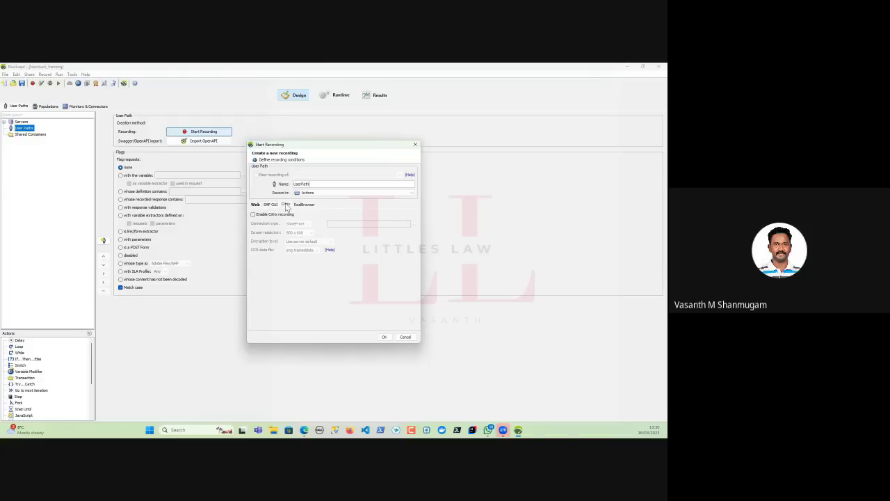
pyautogui.click(300, 207)
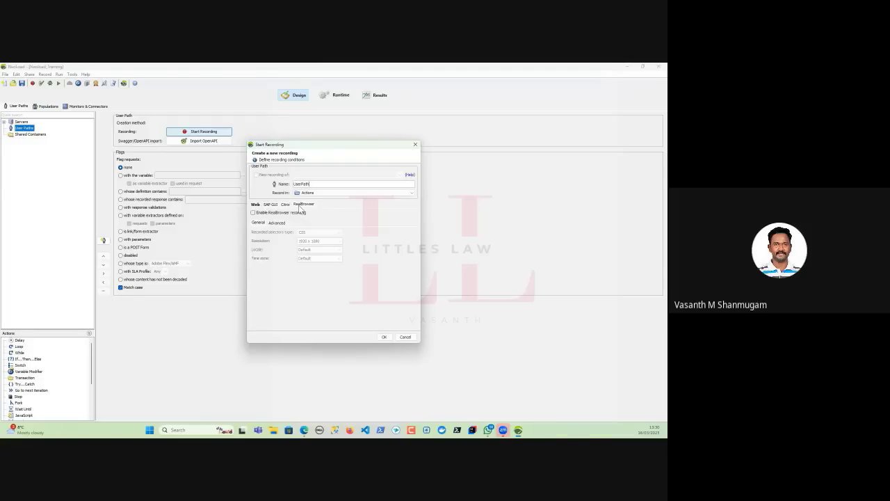
pyautogui.click(256, 205)
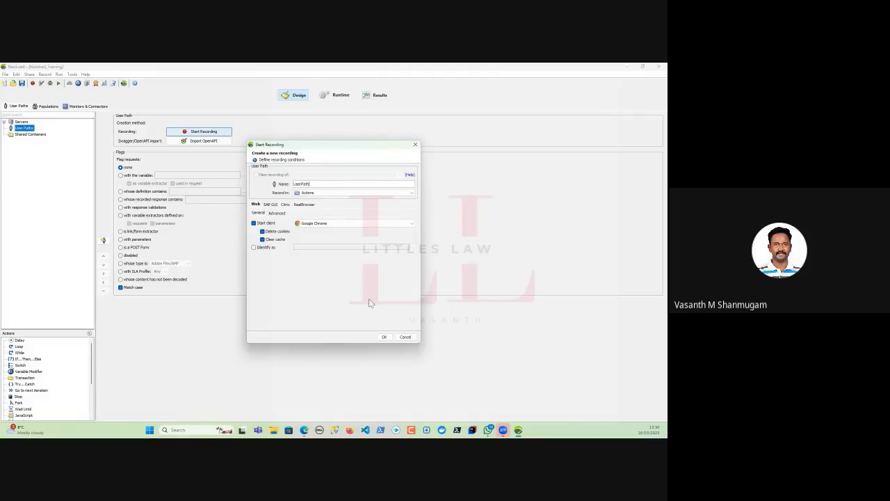
# - Start recording UserPath in Google Chrome and name the first transaction 01_LandingPage
pyautogui.click(384, 337)
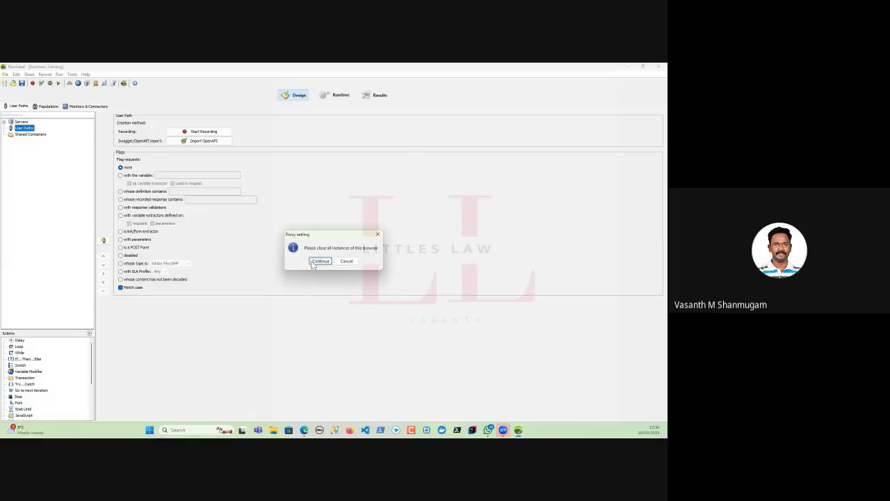
pyautogui.click(320, 261)
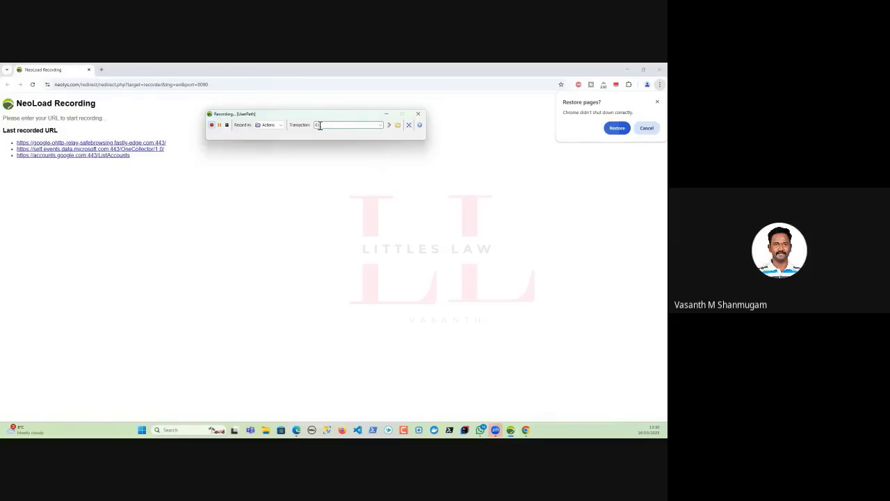
pyautogui.write('LandingPage')
# - Load petstore.octoperf.com in the recording browser under the landing page transaction
pyautogui.click(184, 83)
pyautogui.write('pet')
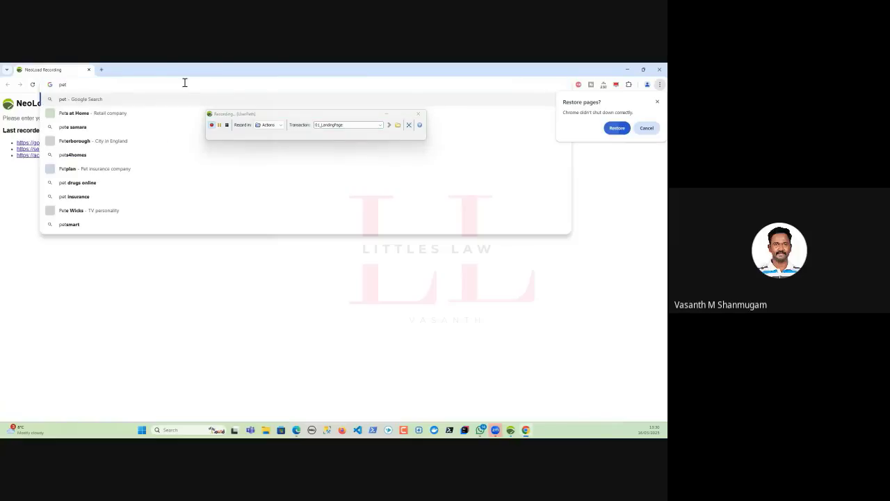
pyautogui.write('store.')
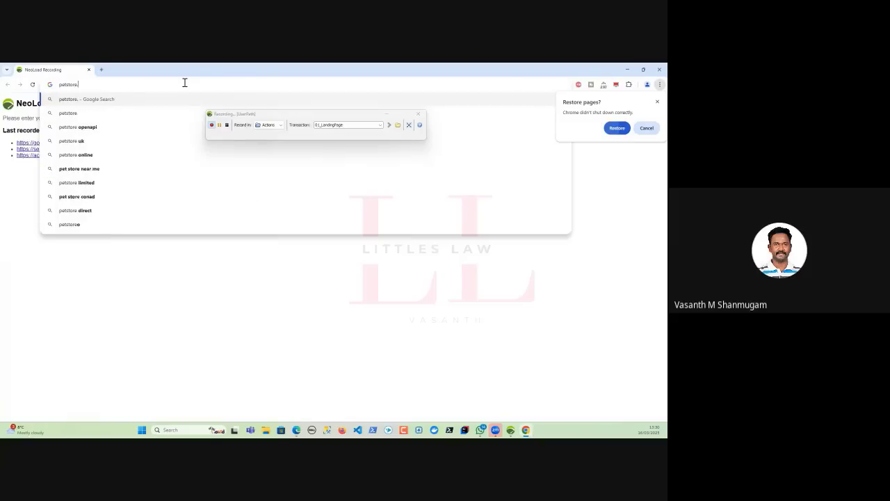
pyautogui.write('octoperf.com')
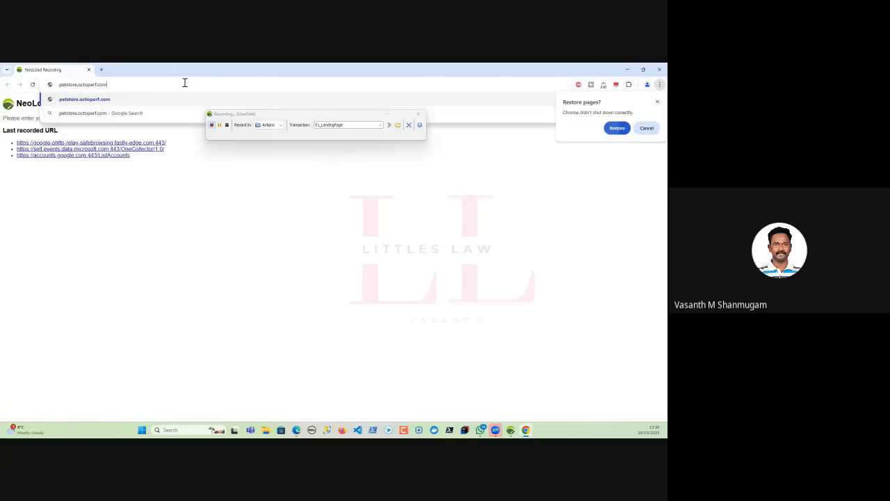
pyautogui.press('Return')
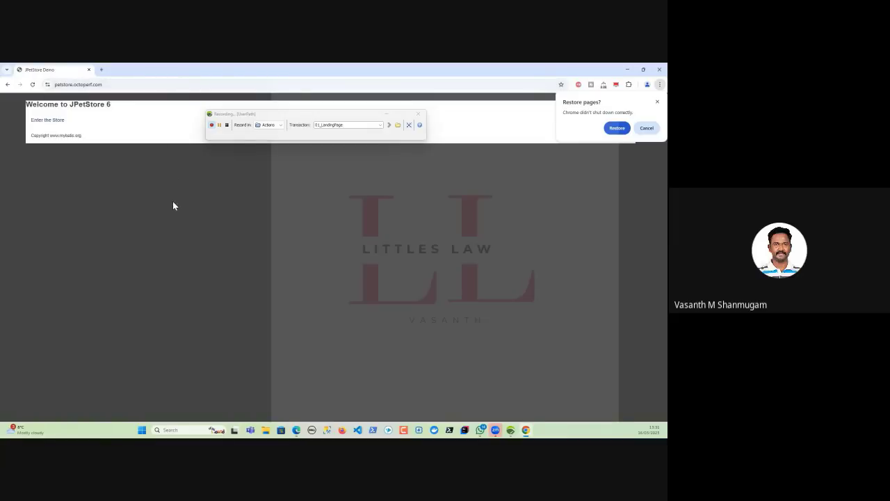
# - Name the next transaction 02_HomePage and enter the store from the JPetStore welcome page
pyautogui.doubleClick(352, 125)
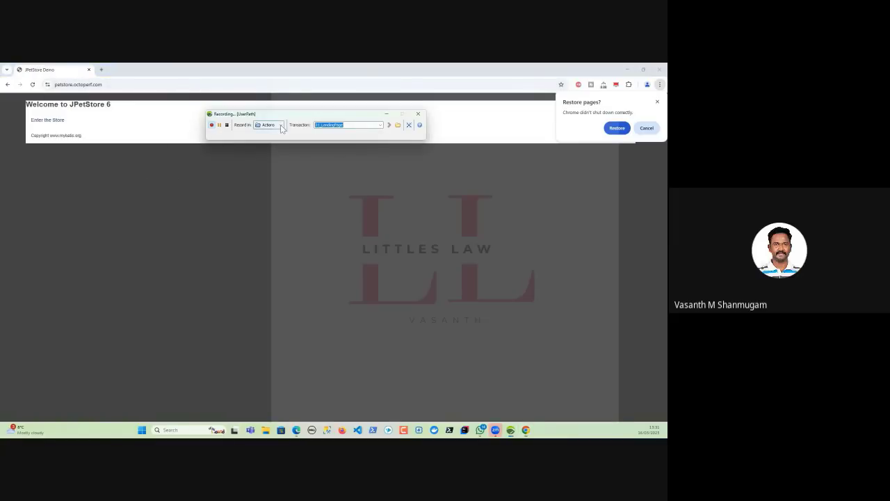
pyautogui.write('02_H')
pyautogui.write('ome')
pyautogui.click(50, 120)
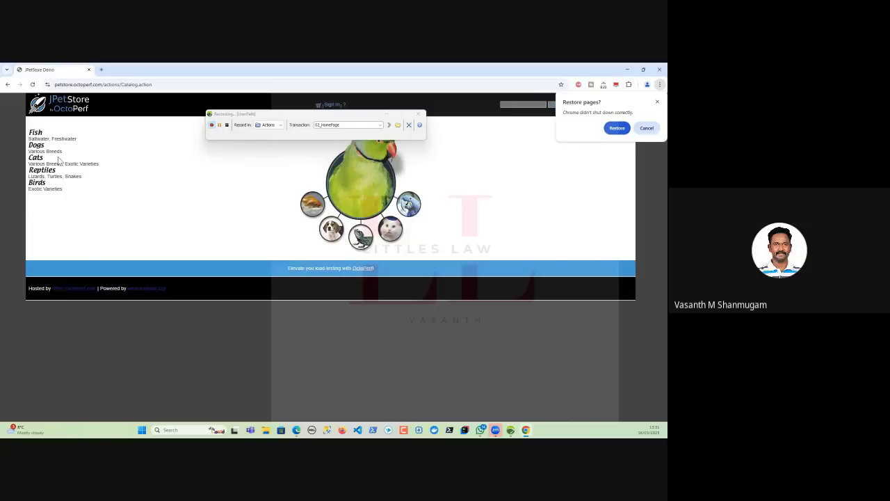
# - Name the next transaction 03_ClickSignIn and open the store's sign-in page
pyautogui.moveTo(347, 117); pyautogui.dragTo(349, 163)
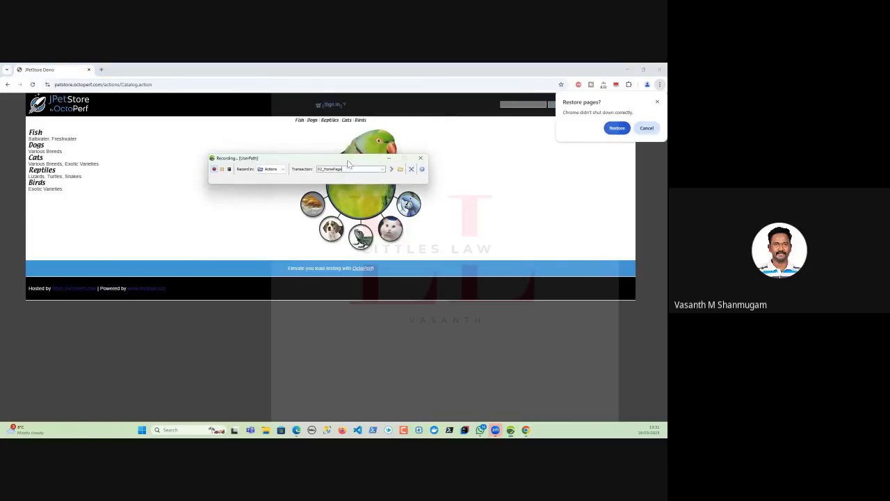
pyautogui.hotkey('ctrl', 'a')
pyautogui.write('0')
pyautogui.click(334, 104)
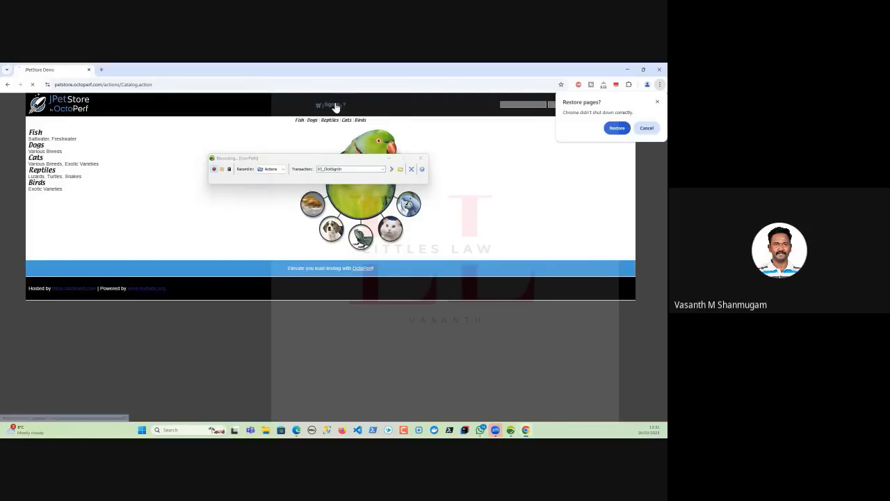
# - Move the recorder clear of the login form and name the next transaction 04_EnterCredentials&Login
pyautogui.moveTo(331, 159); pyautogui.dragTo(313, 230)
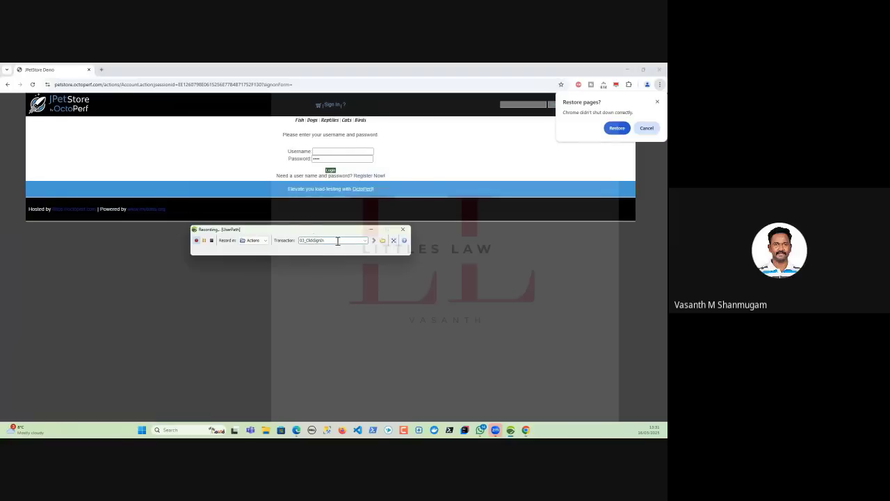
pyautogui.write('02')
pyautogui.write('ls')
pyautogui.write('&Login')
# - Log in to the store with the account username and password, and dismiss the browser's password warning
pyautogui.click(327, 151)
pyautogui.write('j2')
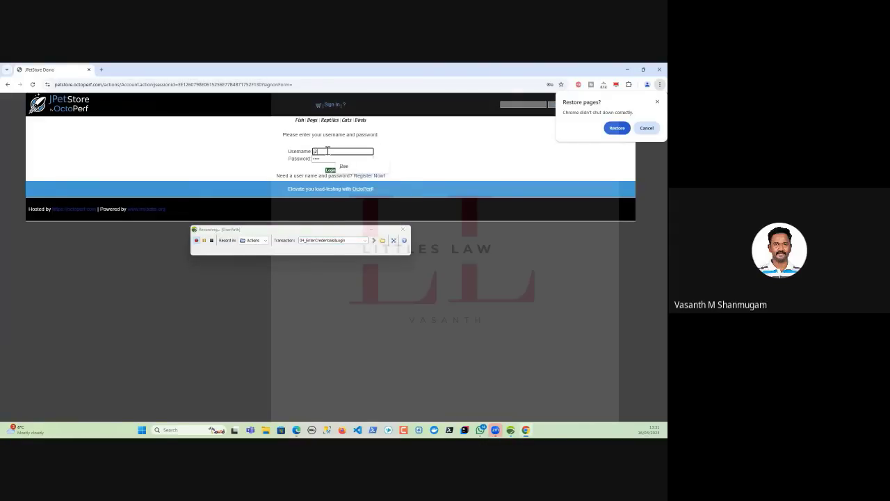
pyautogui.write('ee')
pyautogui.press('BackSpace')
pyautogui.press('BackSpace')
pyautogui.write('ee')
pyautogui.press('Tab')
pyautogui.write('j2e')
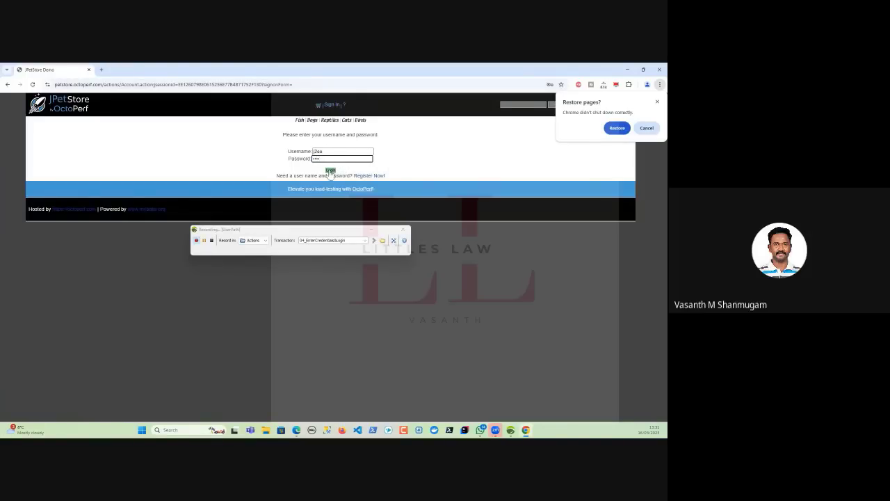
pyautogui.click(330, 170)
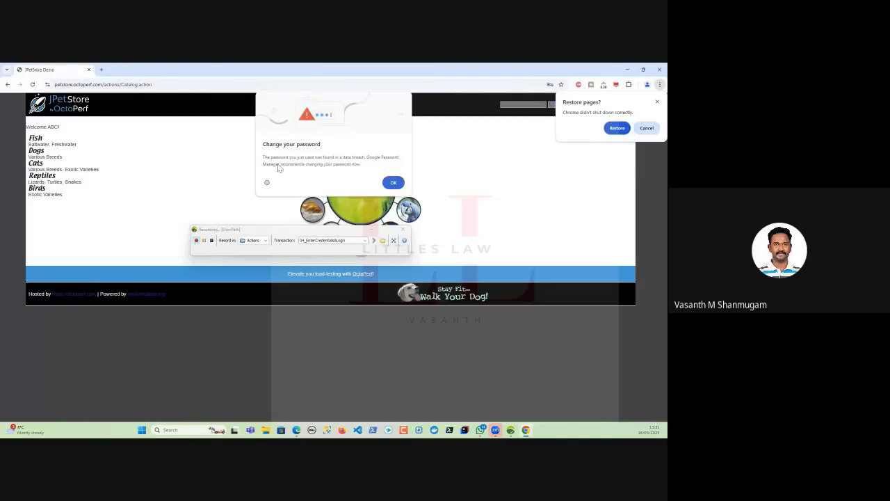
pyautogui.click(395, 183)
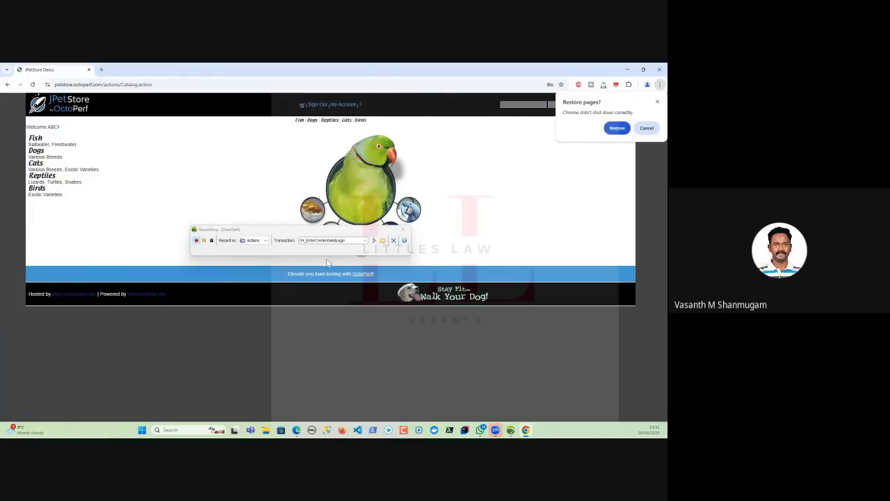
# - Name the next transaction 05_ClickCats and open the Cats category
pyautogui.moveTo(348, 240); pyautogui.dragTo(276, 241)
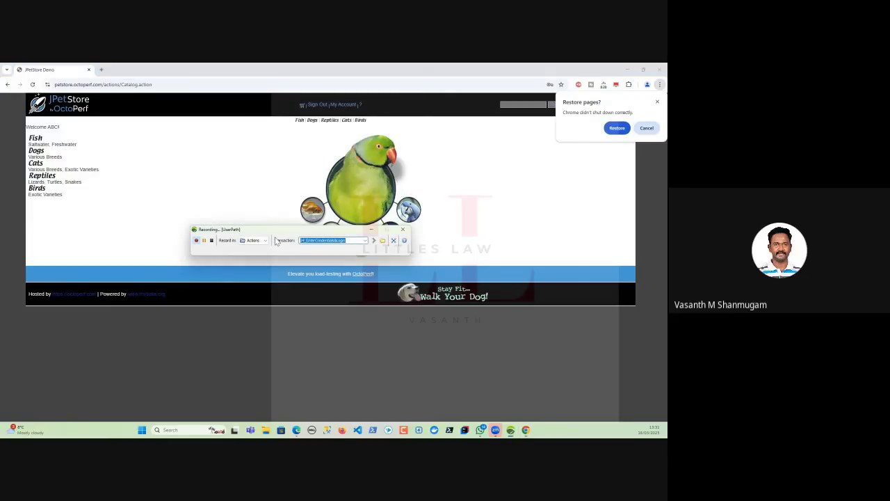
pyautogui.write('05_ClickCats')
pyautogui.click(347, 119)
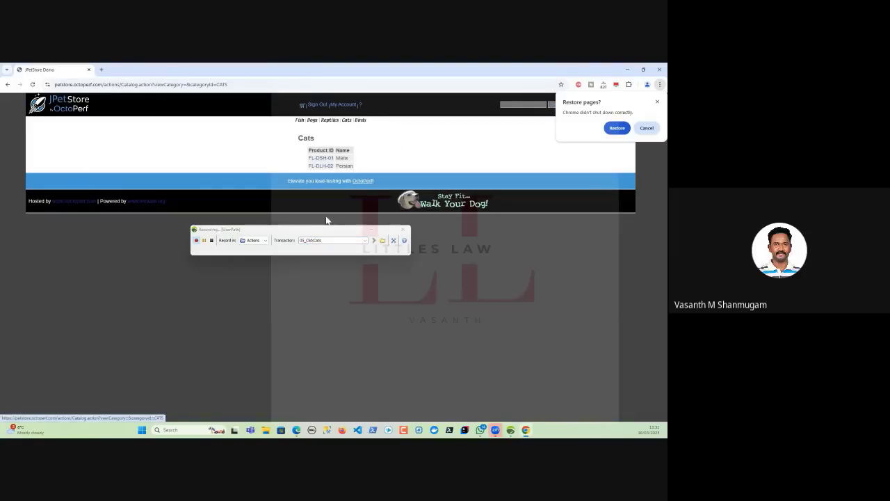
# - Name the next transaction 06_ClickProductID and open the Manx product FL-DSH-01
pyautogui.click(330, 240)
pyautogui.write('06')
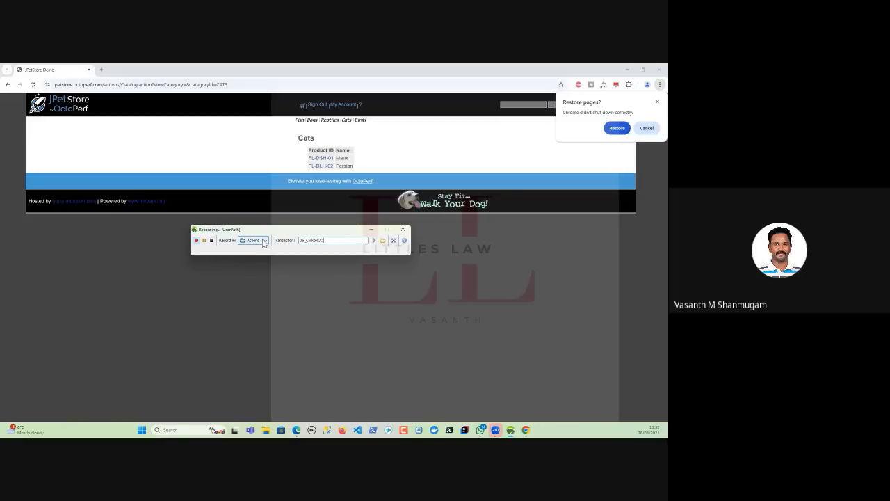
pyautogui.write('_ClickProductID')
pyautogui.click(321, 158)
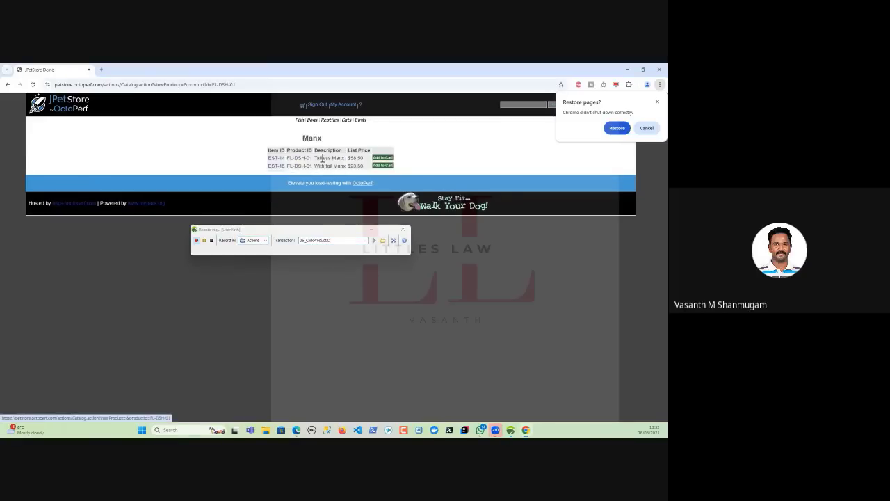
# - Name the next transaction 07_AddToCart and add the Tailless Manx item EST-14 to the cart
pyautogui.doubleClick(314, 240)
pyautogui.write('07_')
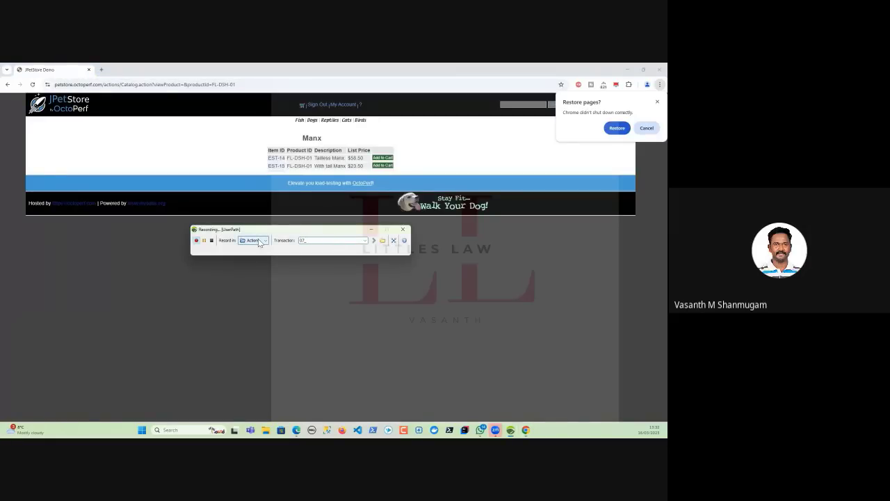
pyautogui.write('Add')
pyautogui.press('BackSpace')
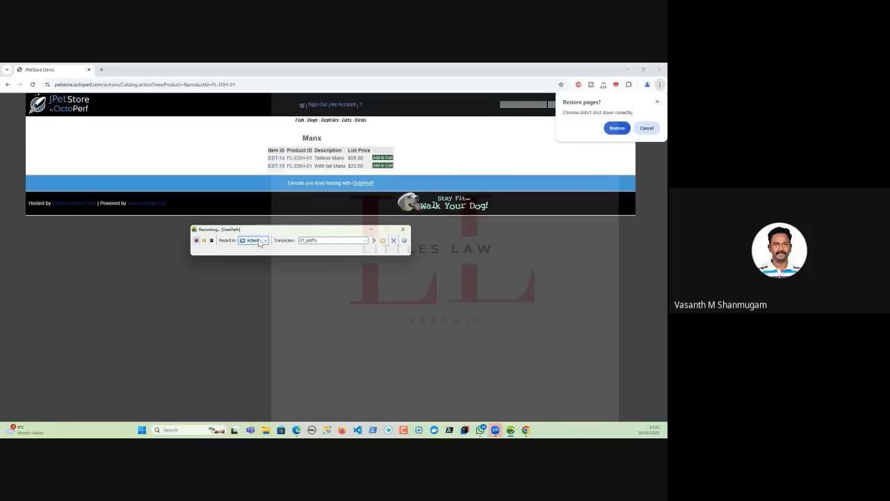
pyautogui.write('Cart')
pyautogui.click(382, 158)
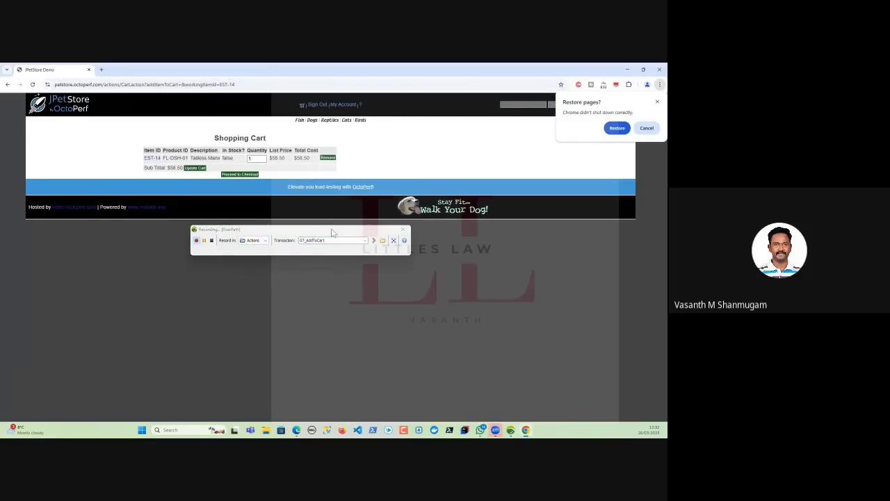
# - Name the next transaction 08_ClickProceedToCheckout and proceed from the shopping cart to checkout
pyautogui.moveTo(333, 240); pyautogui.dragTo(273, 242)
pyautogui.write('08_')
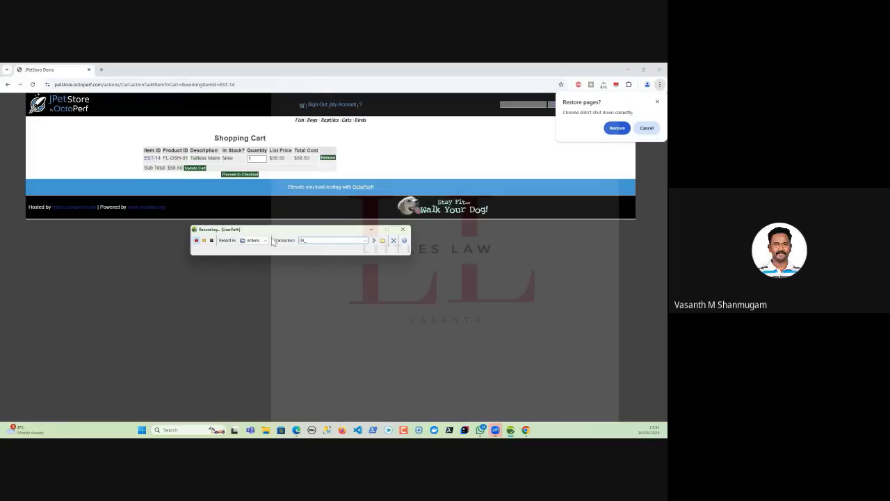
pyautogui.write('ClickProceedToCheckout')
pyautogui.click(240, 174)
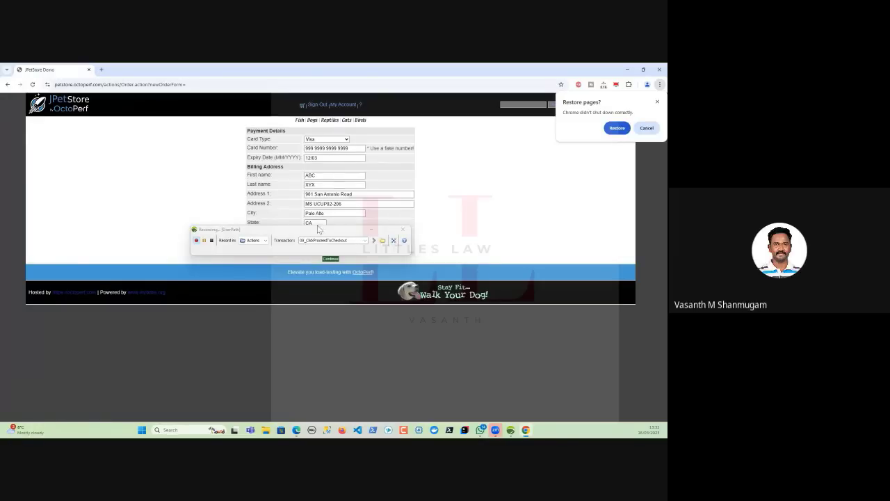
# - Name the next transaction 09_ClickContinue and continue with the prefilled payment and billing details
pyautogui.moveTo(332, 232); pyautogui.dragTo(269, 328)
pyautogui.write('09')
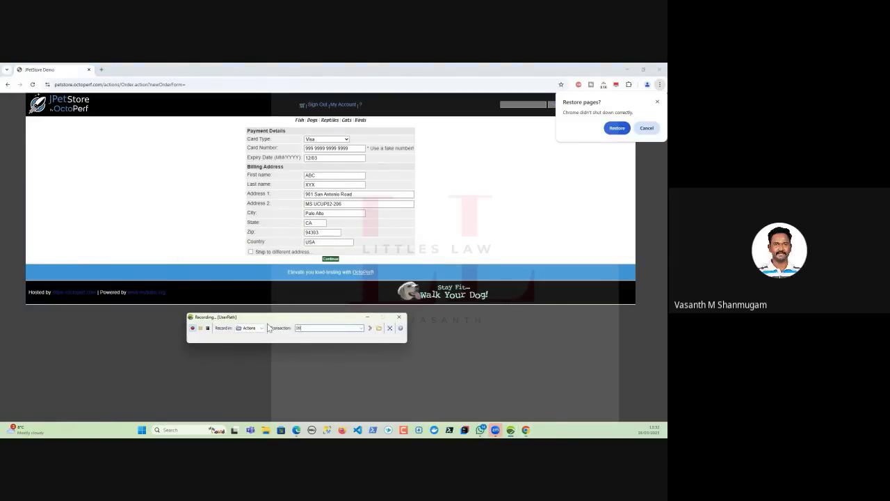
pyautogui.write('_clickContinue')
pyautogui.click(330, 259)
# - Name the next transaction 10_ClickConfirm and confirm the order
pyautogui.write('1')
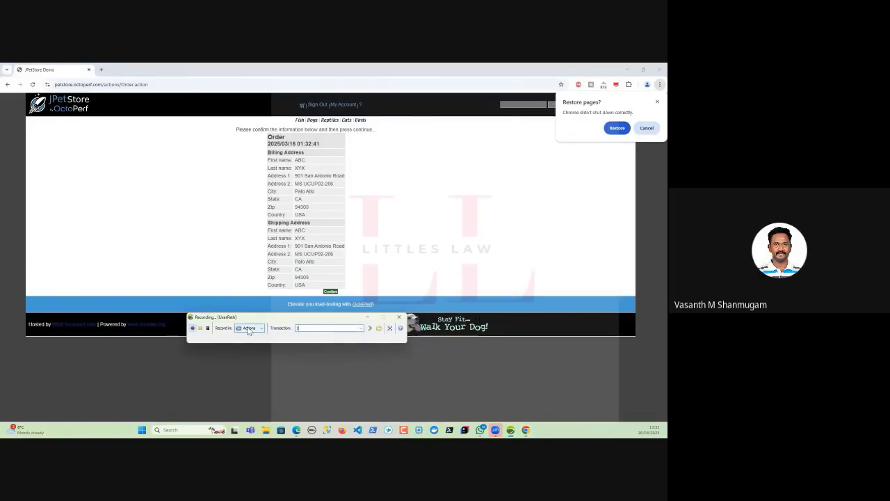
pyautogui.write('0_c')
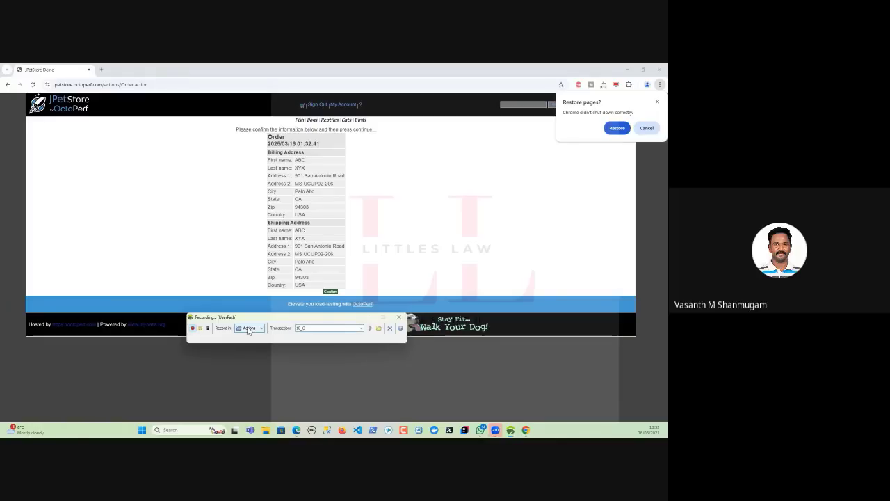
pyautogui.write('lickConfirm')
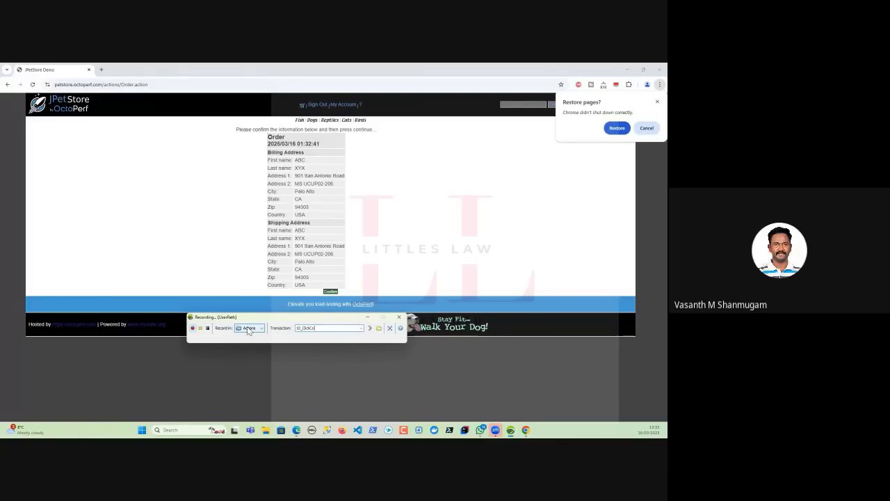
pyautogui.click(330, 291)
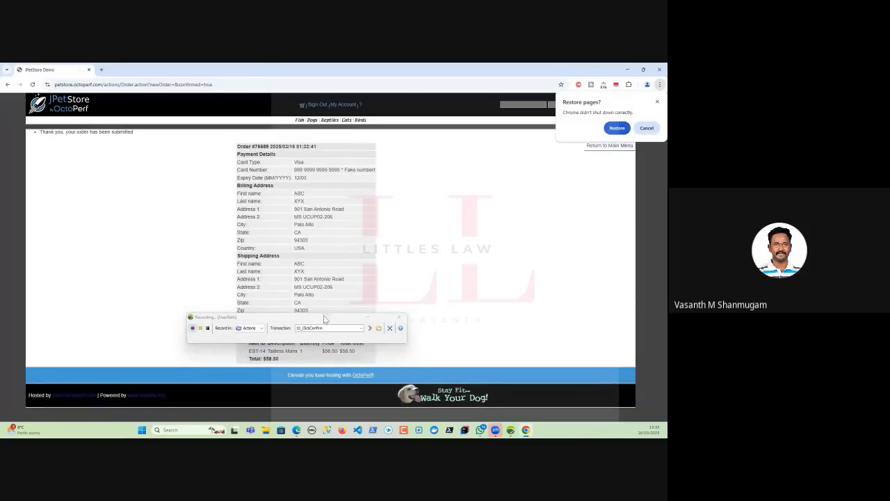
# - Record signing out of the store as transaction 11_SignOut, and stop the recording
pyautogui.moveTo(326, 317); pyautogui.dragTo(317, 221)
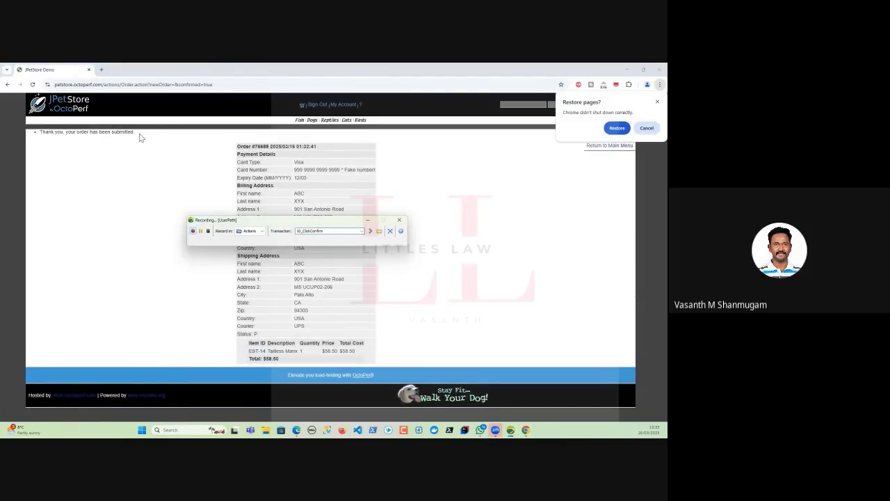
pyautogui.moveTo(332, 232); pyautogui.dragTo(265, 232)
pyautogui.write('11_SignOut')
pyautogui.click(318, 104)
pyautogui.click(208, 231)
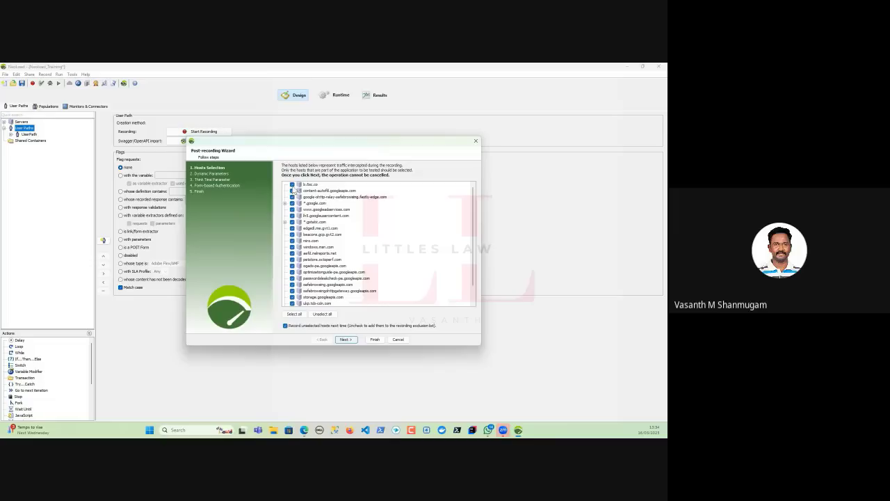
# - Deselect the recorded hosts from the start of the list through lh3.googleusercontent.com, including the whole *.google.com group
pyautogui.click(292, 185)
pyautogui.click(292, 190)
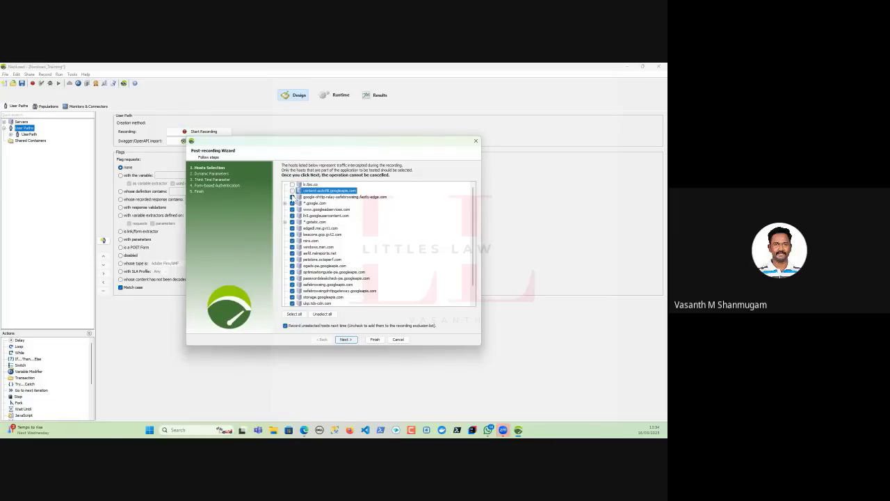
pyautogui.click(293, 196)
pyautogui.click(285, 204)
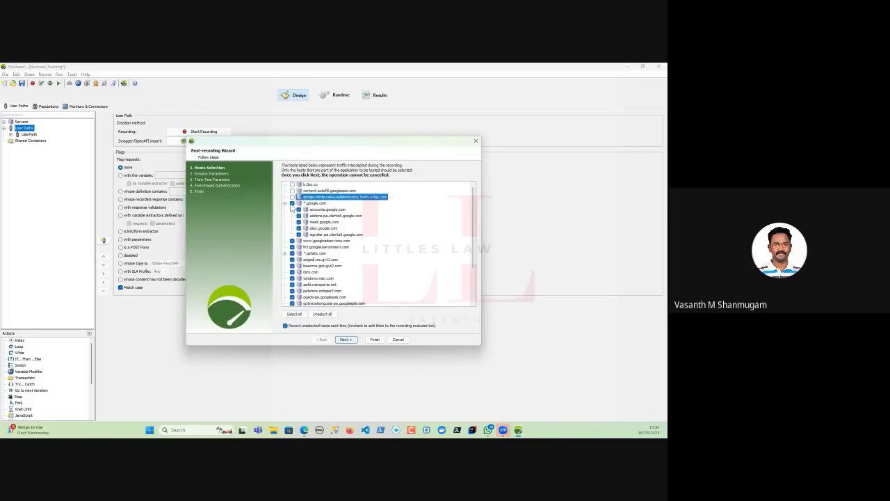
pyautogui.click(292, 203)
pyautogui.click(292, 241)
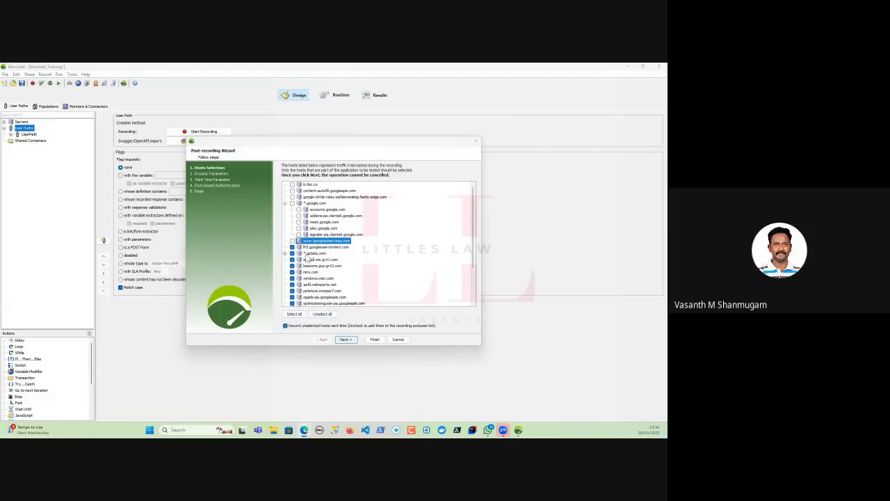
pyautogui.click(292, 247)
# - Deselect the whole *.gstatic.com group and the hosts below it down to the one just above petstore.octoperf.com
pyautogui.click(285, 253)
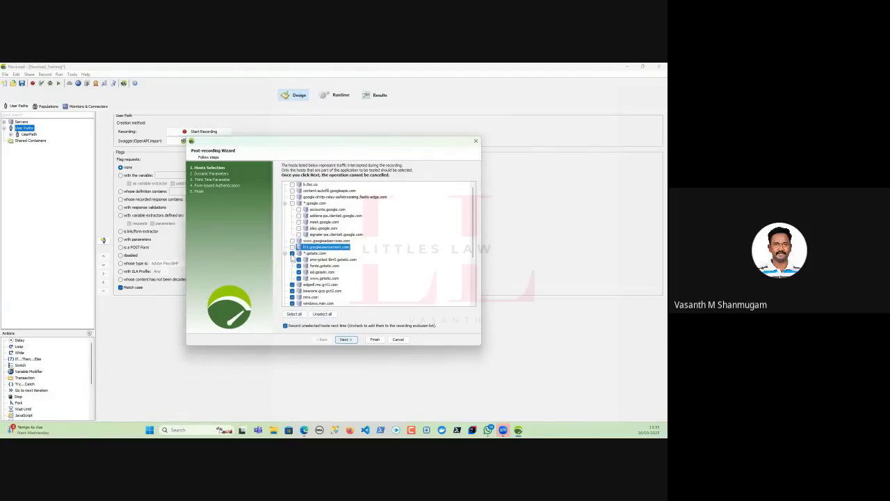
pyautogui.click(292, 253)
pyautogui.scroll(-3, 292, 257)
pyautogui.click(292, 228)
pyautogui.click(292, 234)
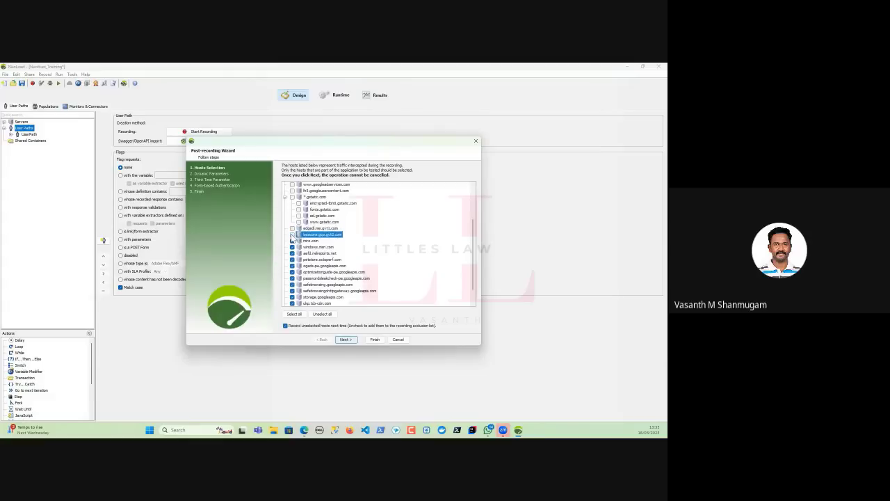
pyautogui.click(292, 241)
pyautogui.click(292, 247)
pyautogui.click(293, 253)
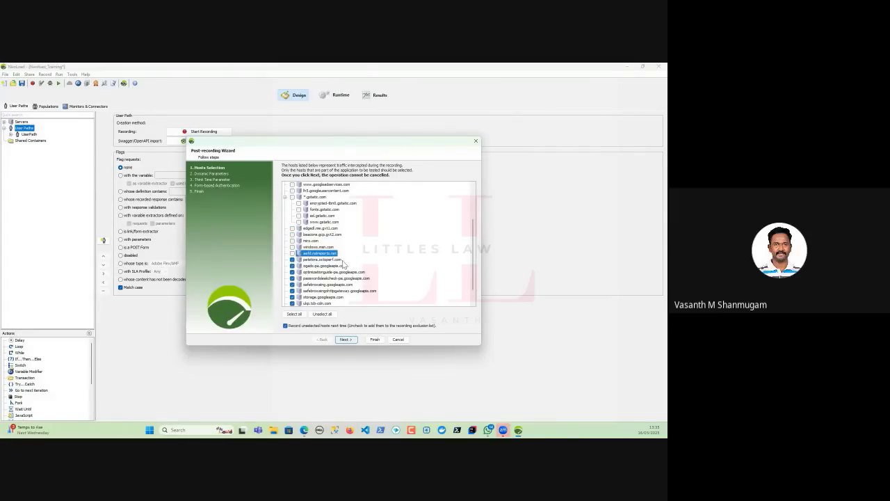
pyautogui.click(293, 266)
pyautogui.click(292, 272)
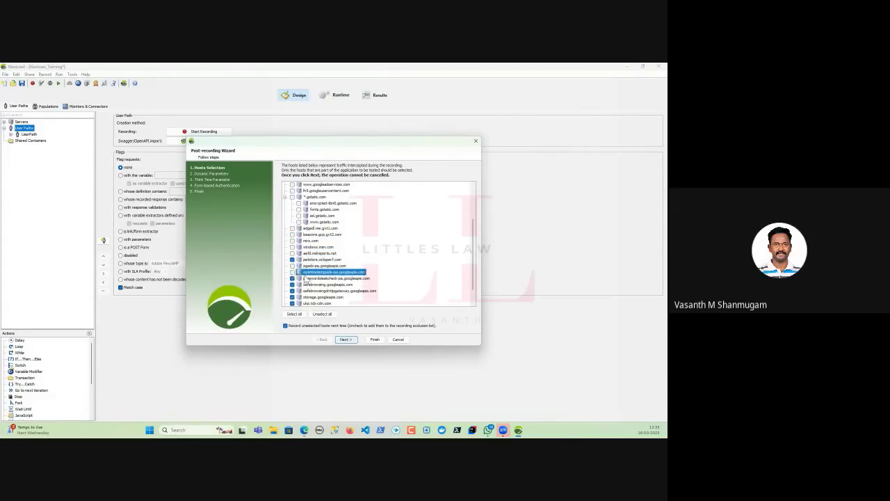
pyautogui.click(292, 278)
pyautogui.click(292, 278)
pyautogui.click(292, 278)
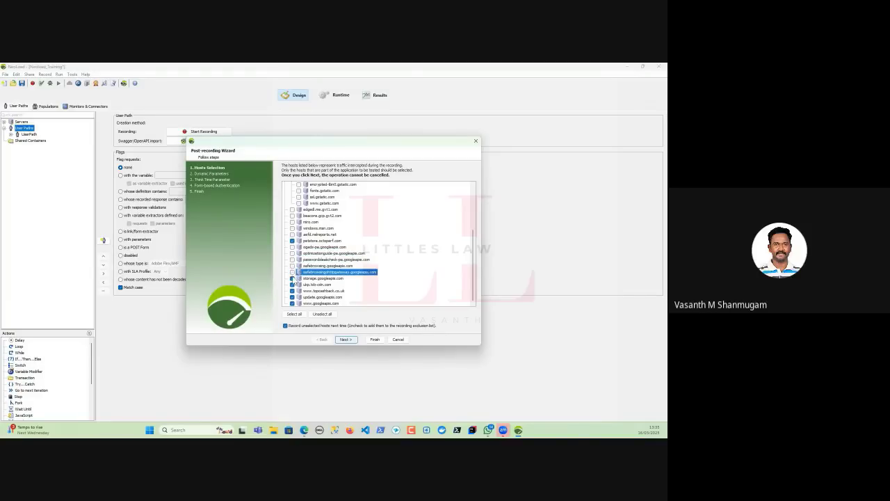
pyautogui.click(292, 278)
pyautogui.click(292, 285)
pyautogui.click(292, 291)
pyautogui.click(292, 298)
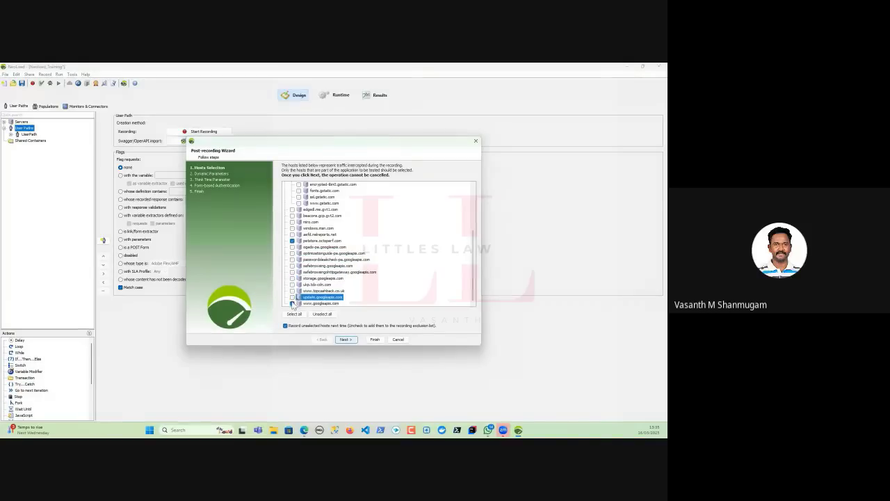
pyautogui.click(293, 304)
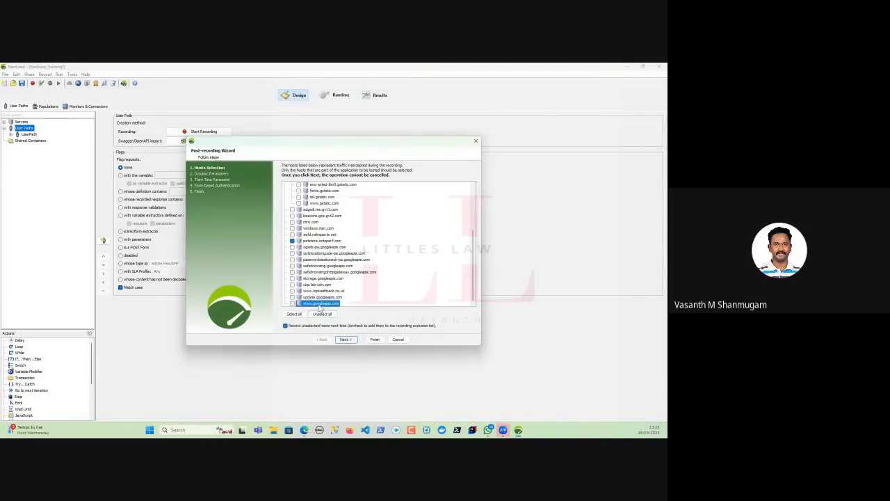
# - Exclude the unselected hosts from future recordings, and run the dynamic parameter search with framework rules and generic parameters enabled
pyautogui.click(285, 325)
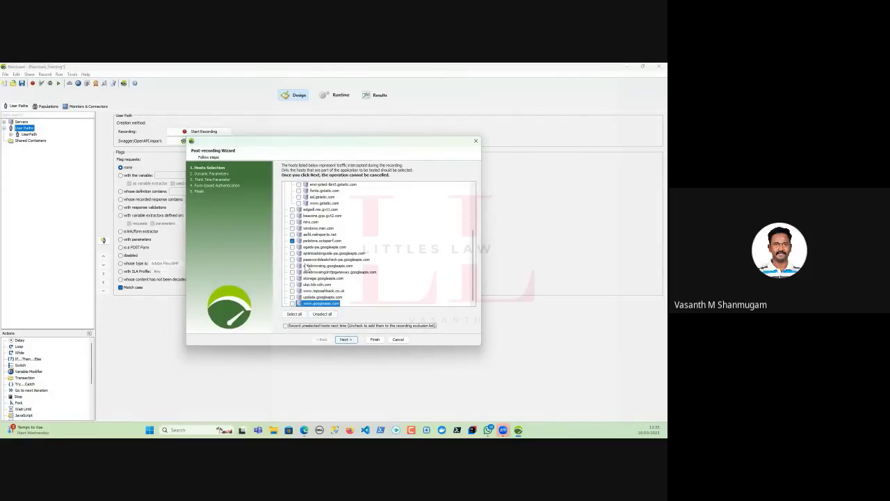
pyautogui.click(347, 340)
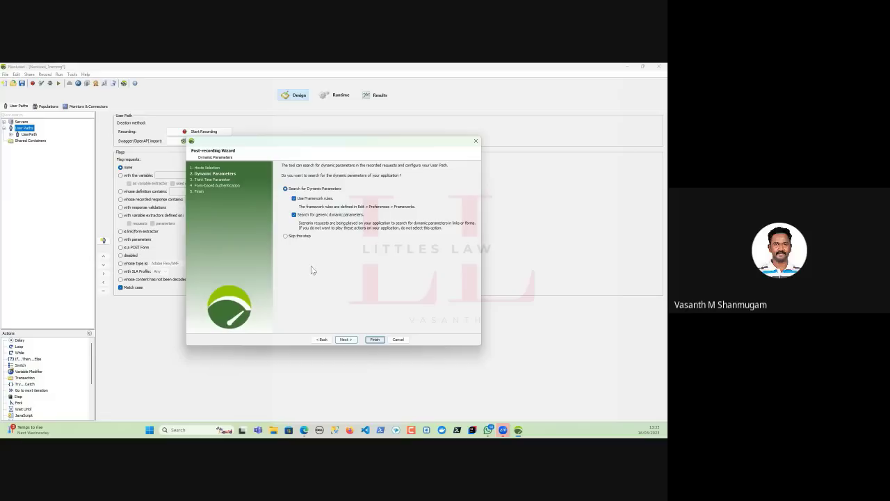
pyautogui.click(346, 340)
pyautogui.click(346, 339)
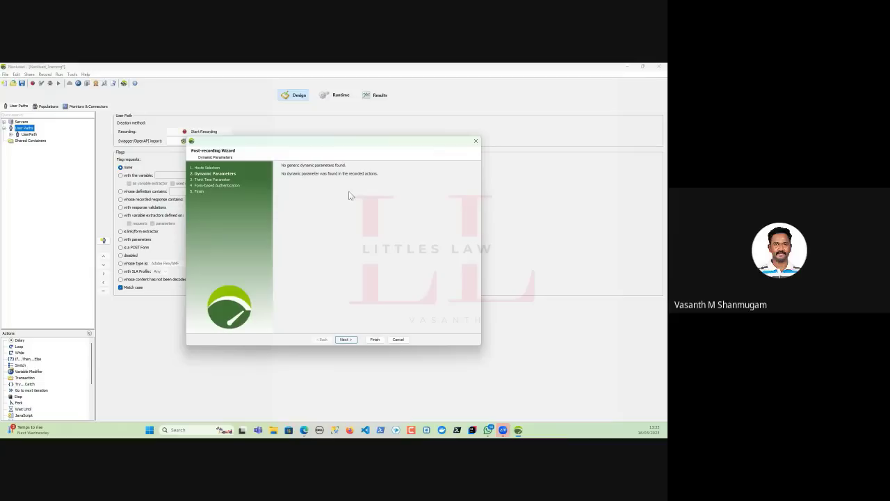
pyautogui.click(346, 340)
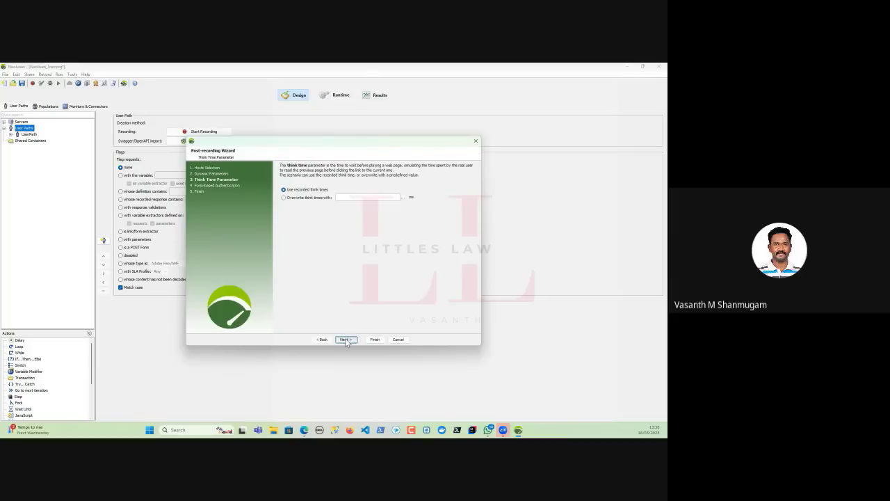
# - Overwrite the recorded think times with 0 ms and continue to form-based authentication
pyautogui.click(310, 202)
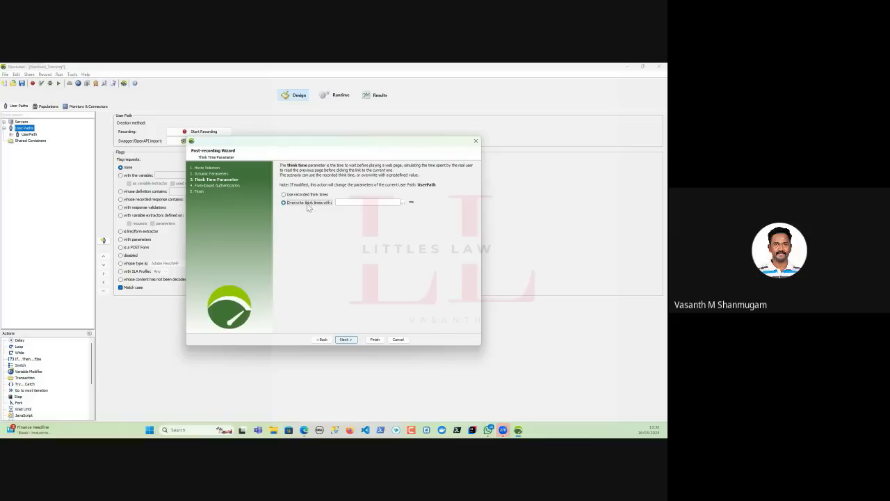
pyautogui.click(346, 202)
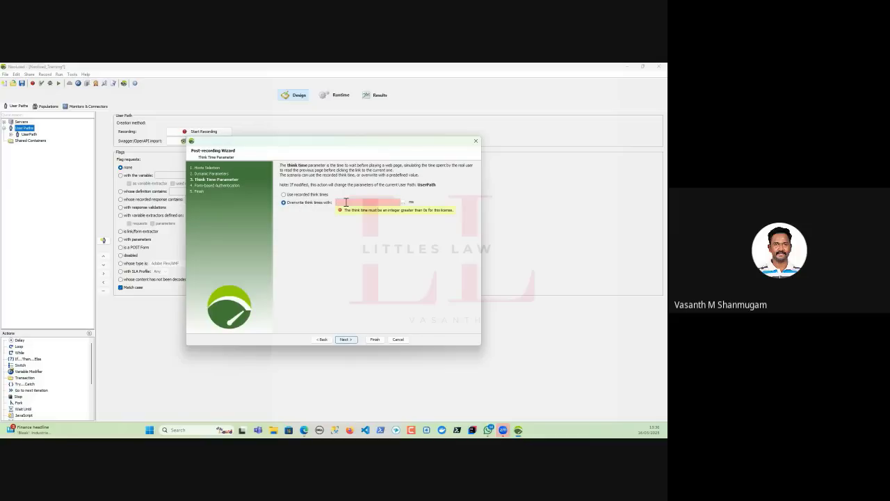
pyautogui.write('0')
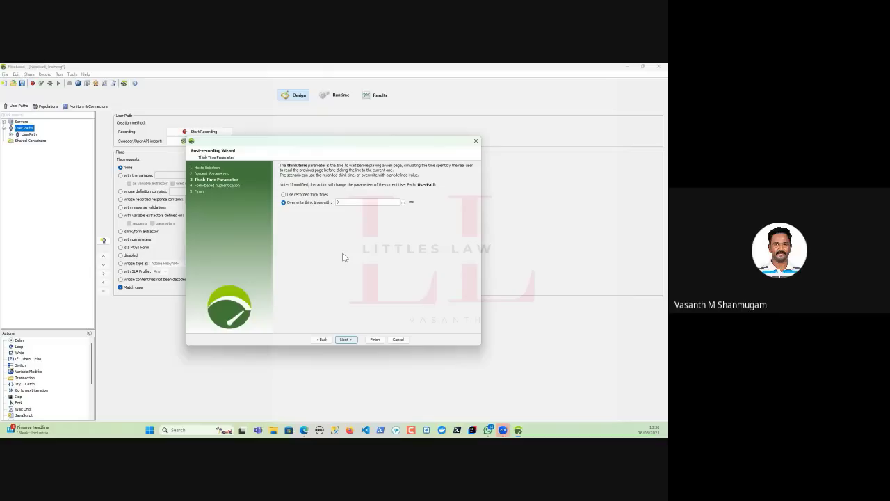
pyautogui.click(346, 339)
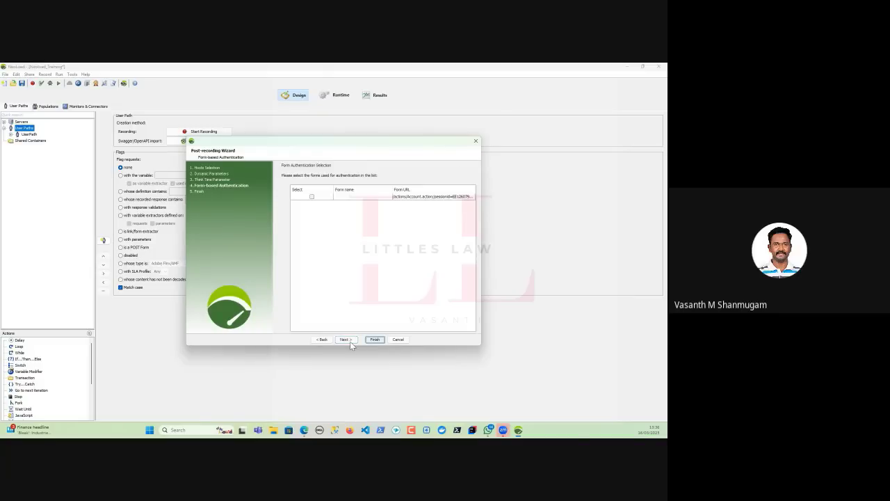
# - Select the account form and its password field for authentication, using multiple accounts from a login/password list
pyautogui.click(312, 197)
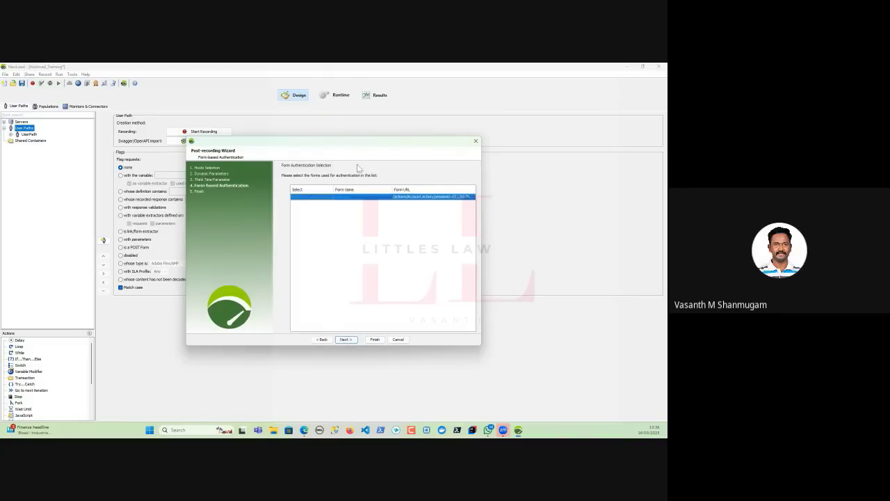
pyautogui.click(347, 339)
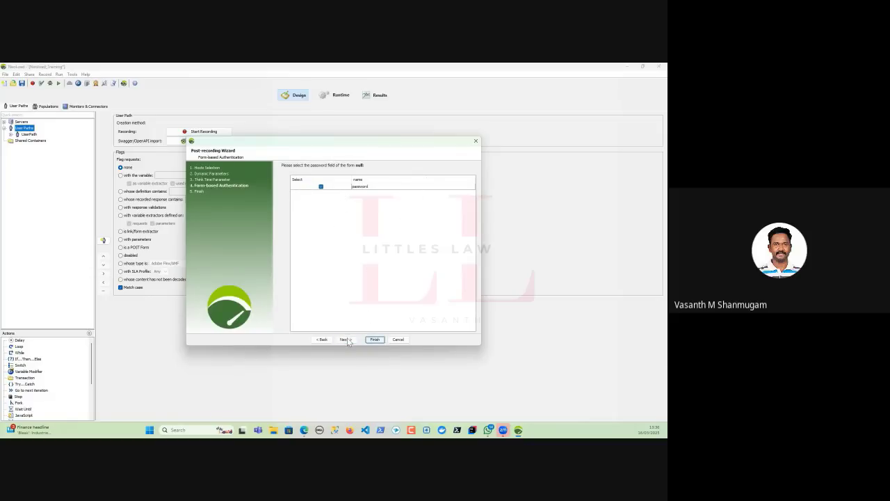
pyautogui.click(347, 339)
pyautogui.click(294, 192)
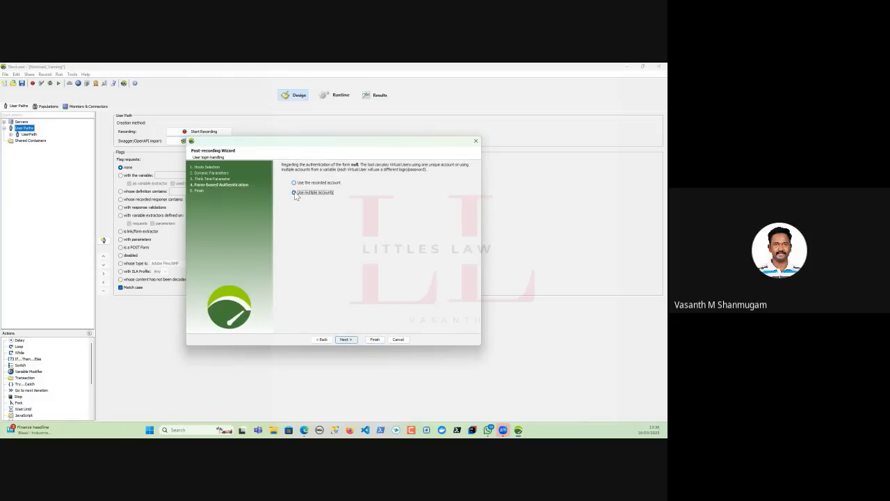
pyautogui.click(346, 338)
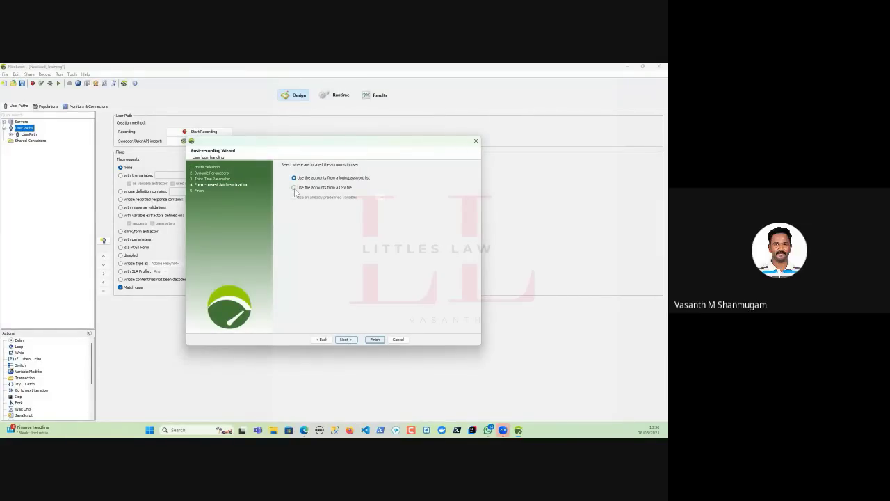
pyautogui.click(344, 340)
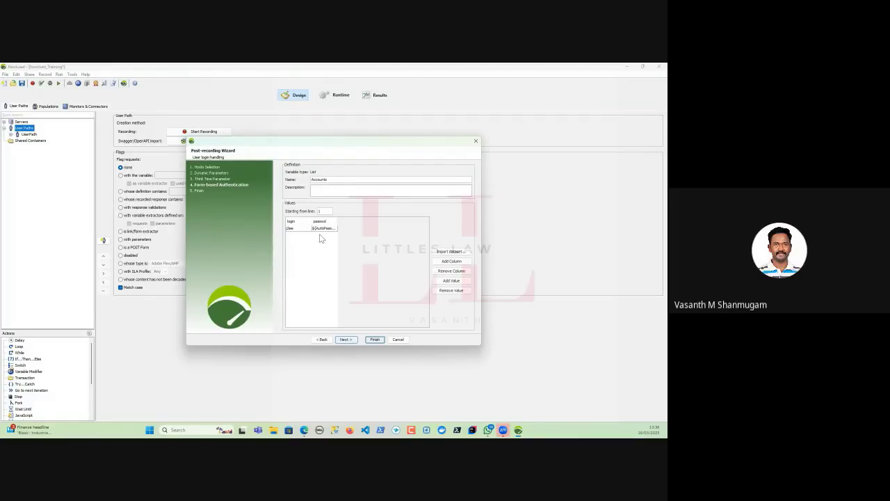
pyautogui.click(322, 339)
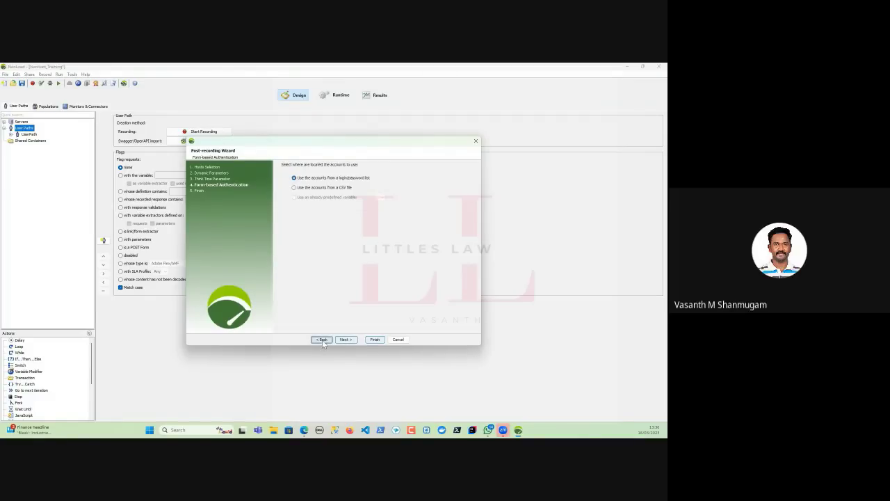
pyautogui.click(295, 189)
pyautogui.click(298, 178)
pyautogui.click(346, 340)
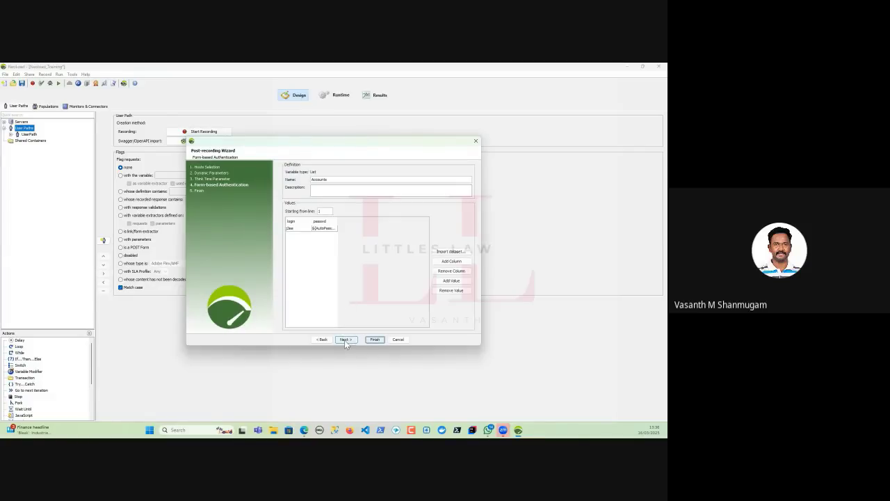
# - Accept the Accounts list variable with its default login and password columns, and finish the Post-recording Wizard
pyautogui.click(344, 340)
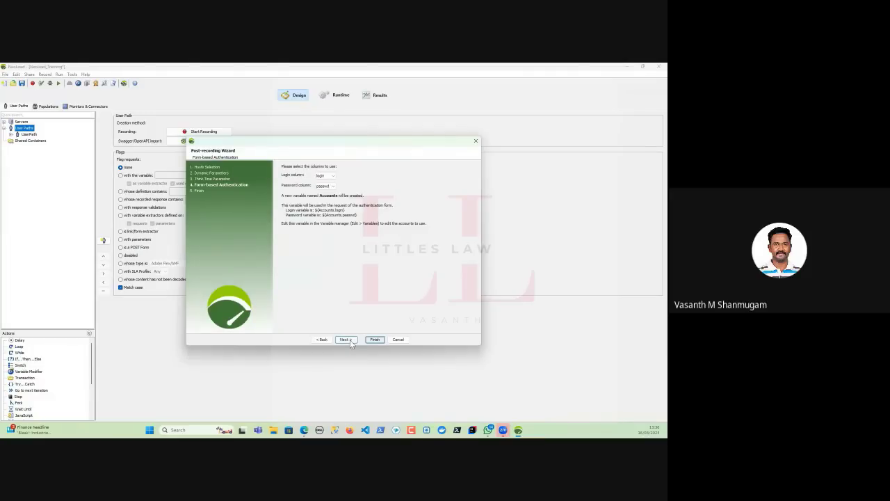
pyautogui.click(349, 340)
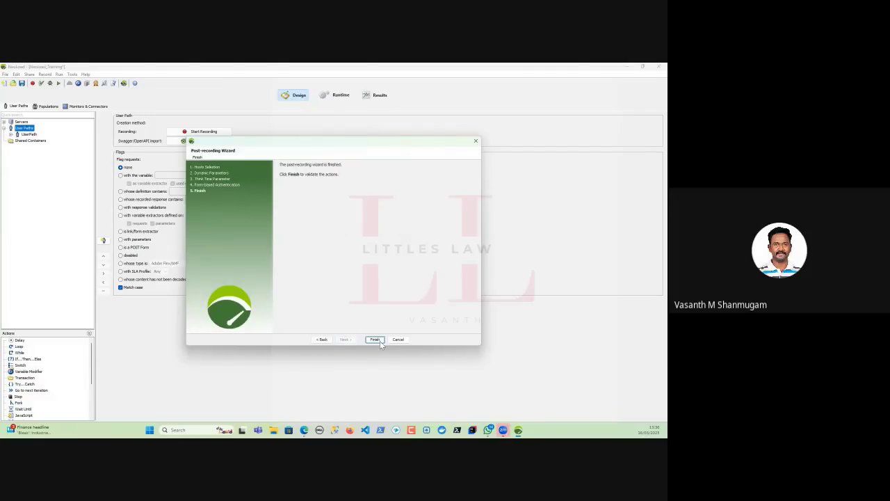
pyautogui.click(375, 340)
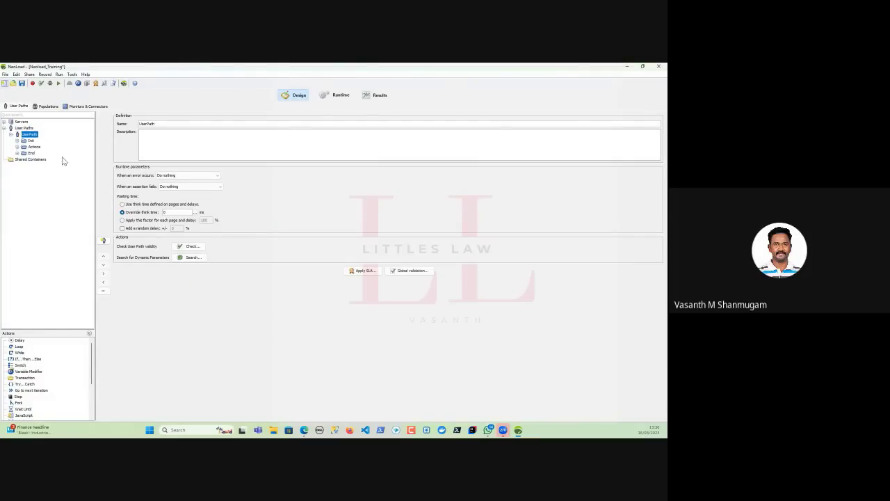
# - Expand the Actions container of UserPath and widen the tree to fit the full transaction names
pyautogui.click(16, 147)
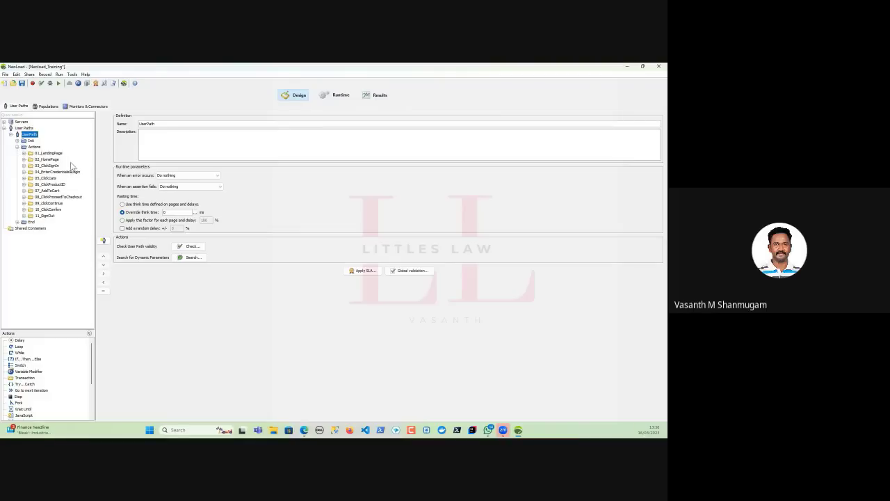
pyautogui.moveTo(95, 160); pyautogui.dragTo(126, 165)
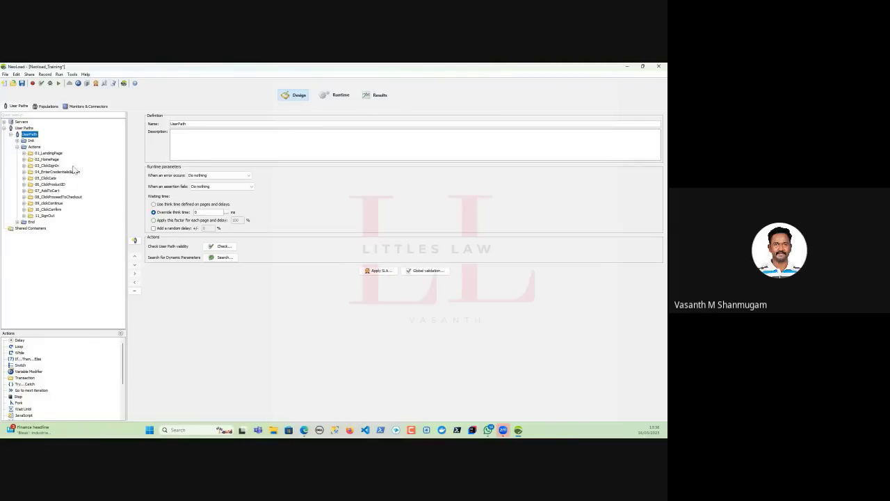
# - Start a new recording named UserPath_1 into Actions with Google Chrome, and reposition the floating recording bar
pyautogui.click(33, 83)
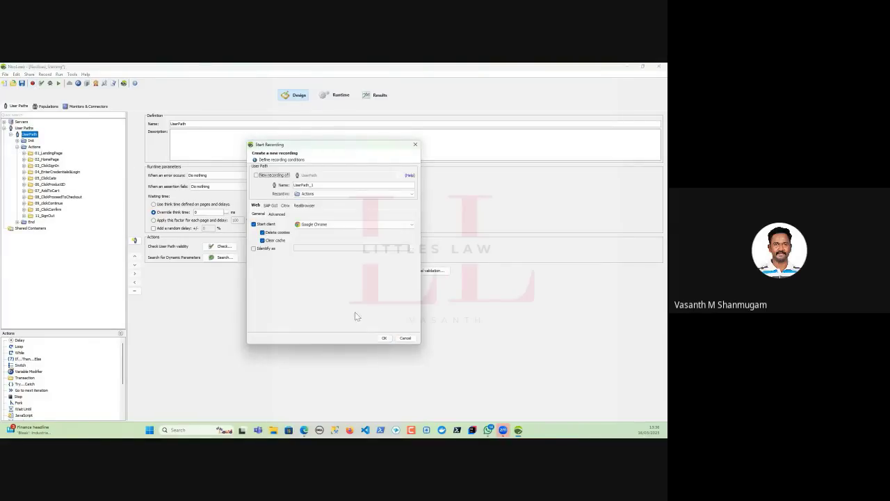
pyautogui.click(381, 337)
pyautogui.click(320, 260)
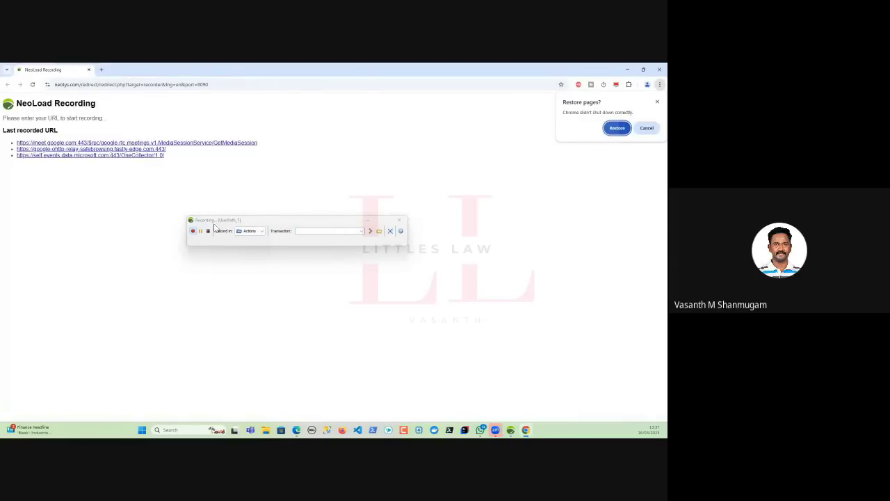
pyautogui.moveTo(262, 223); pyautogui.dragTo(258, 193)
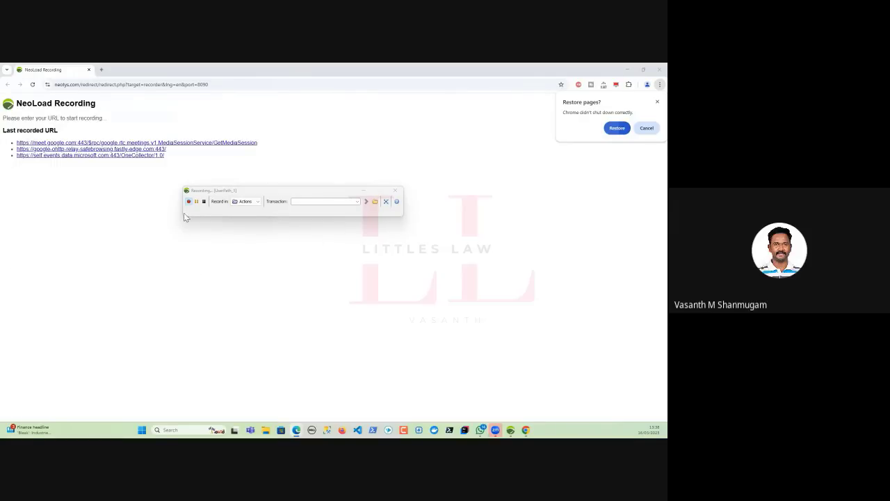
pyautogui.moveTo(266, 194); pyautogui.dragTo(274, 177)
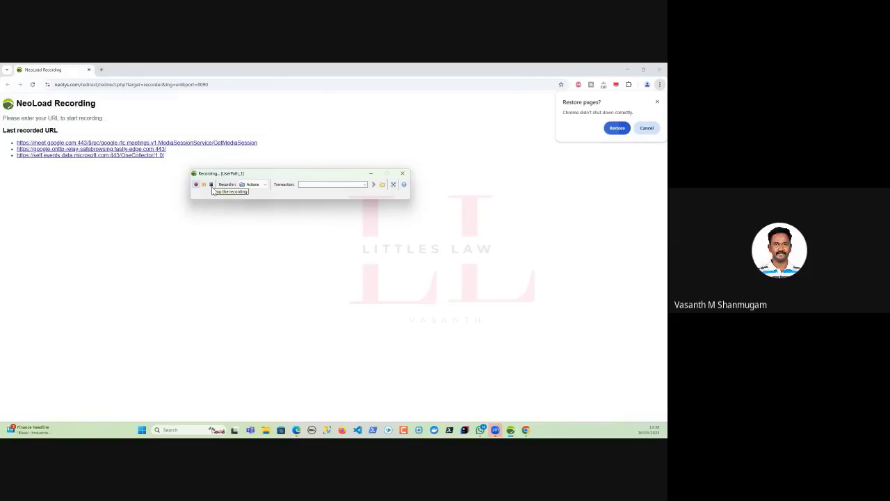
# - Examine the recording bar's container choices, transaction list and transaction-name source options, leaving them unchanged
pyautogui.click(250, 184)
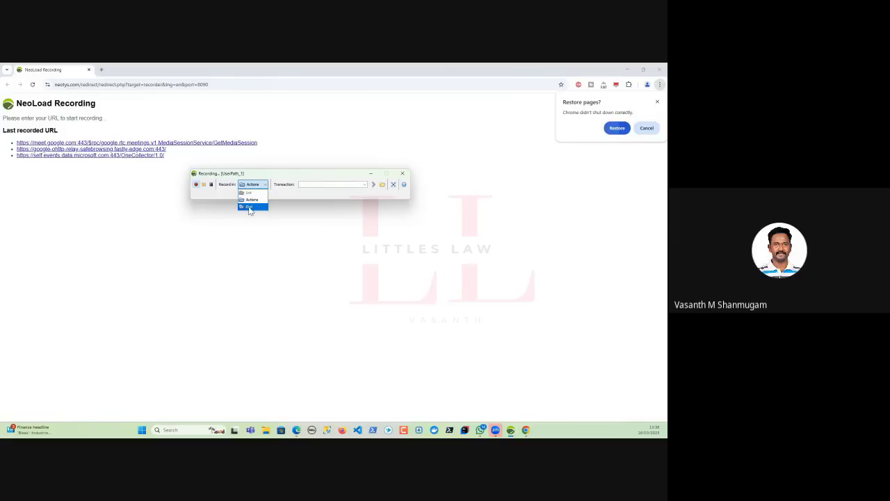
pyautogui.click(234, 195)
pyautogui.click(364, 185)
pyautogui.click(365, 186)
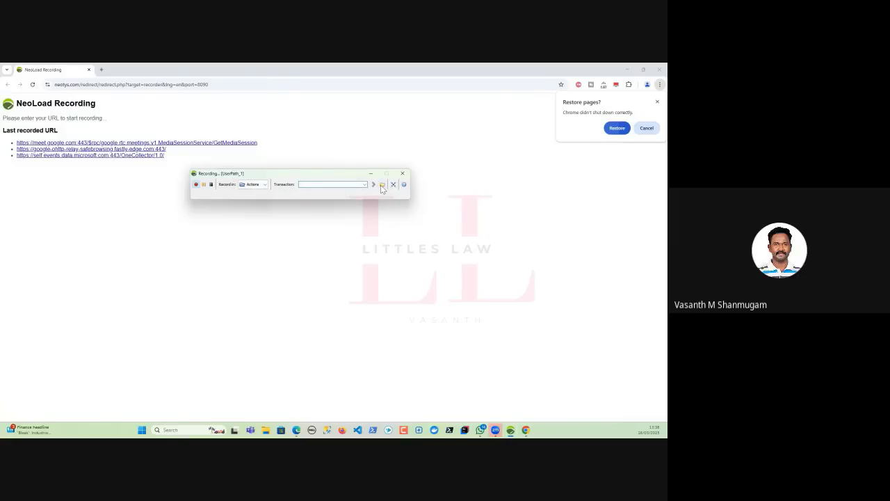
pyautogui.click(382, 187)
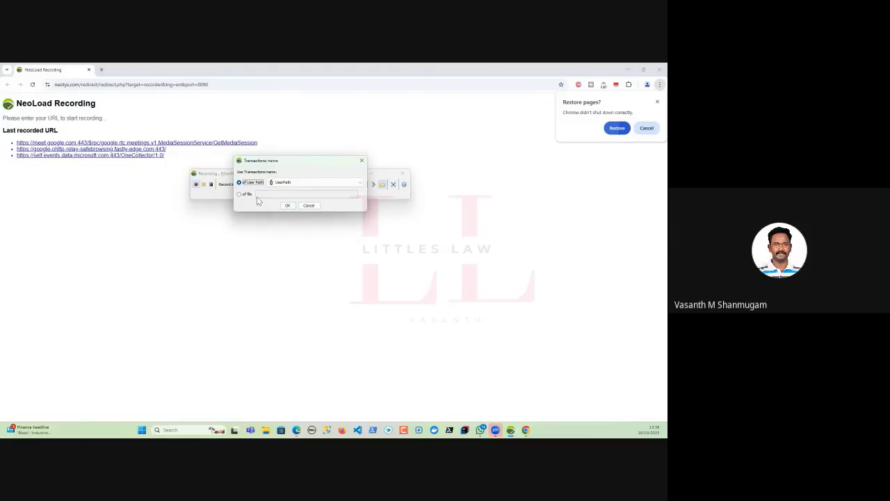
pyautogui.click(310, 205)
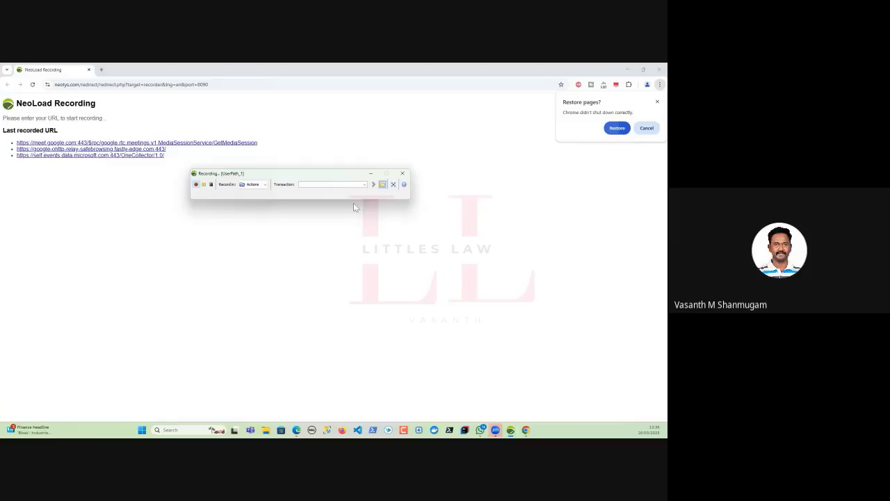
# - Stop the UserPath_1 recording without completing the Post-recording Wizard, and delete the UserPath_1 user path
pyautogui.click(394, 185)
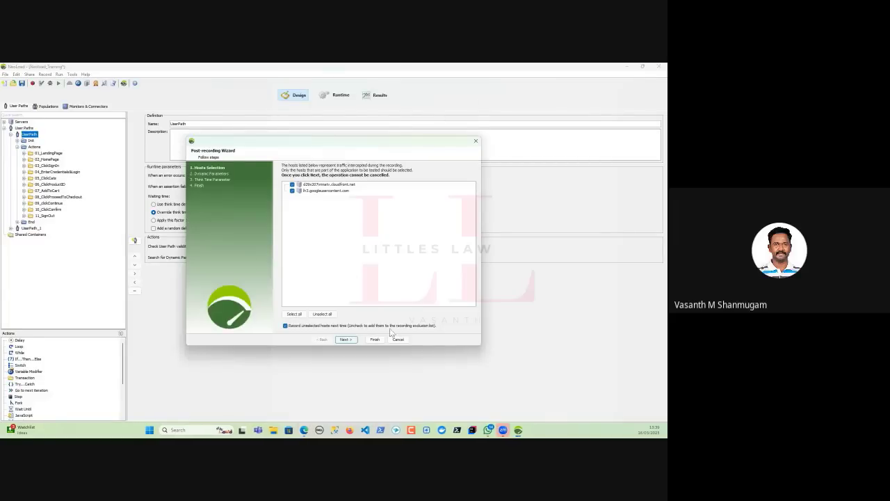
pyautogui.click(399, 340)
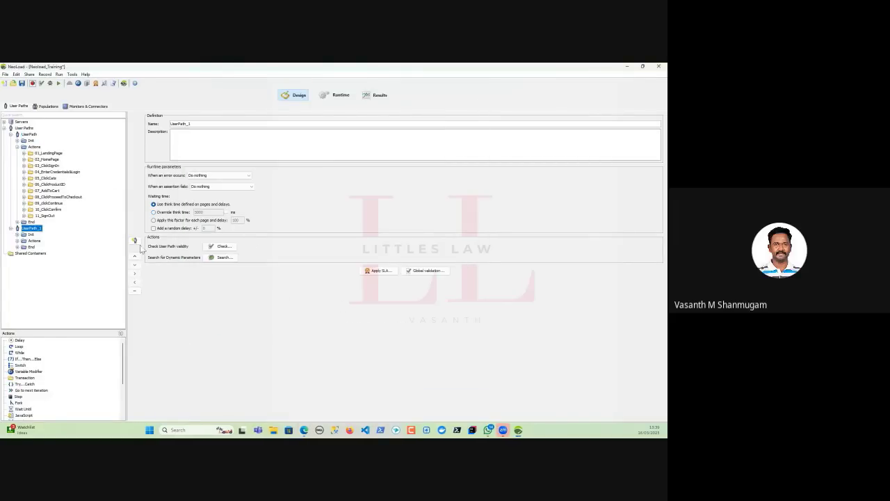
pyautogui.click(135, 290)
pyautogui.click(319, 277)
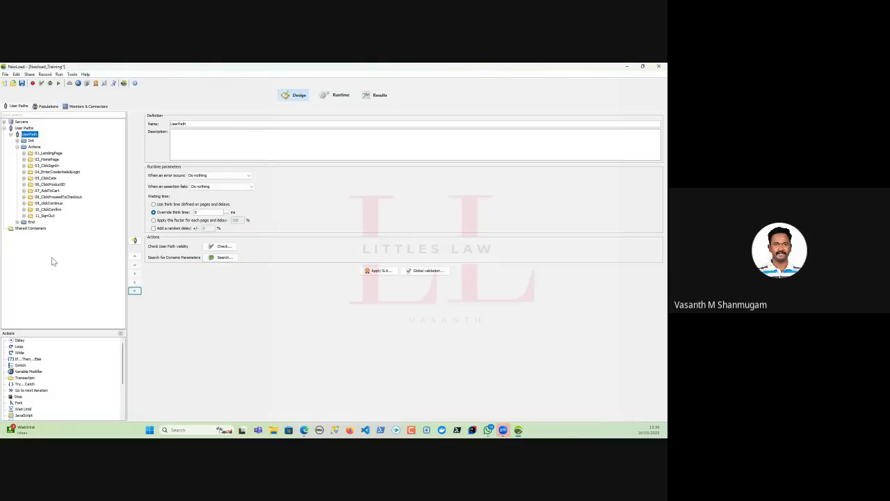
# - Examine the commands available for UserPath, the User Paths root node and the Actions container without running any of them
pyautogui.rightClick(28, 140)
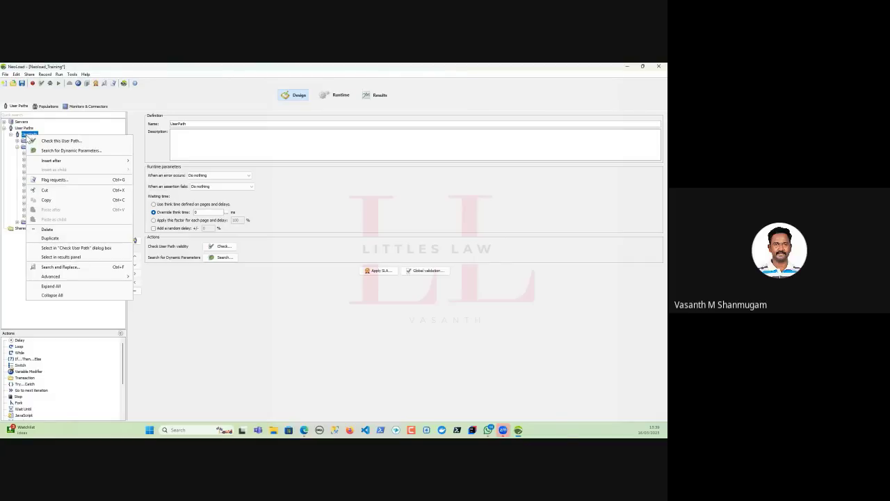
pyautogui.click(12, 251)
pyautogui.click(24, 128)
pyautogui.rightClick(23, 130)
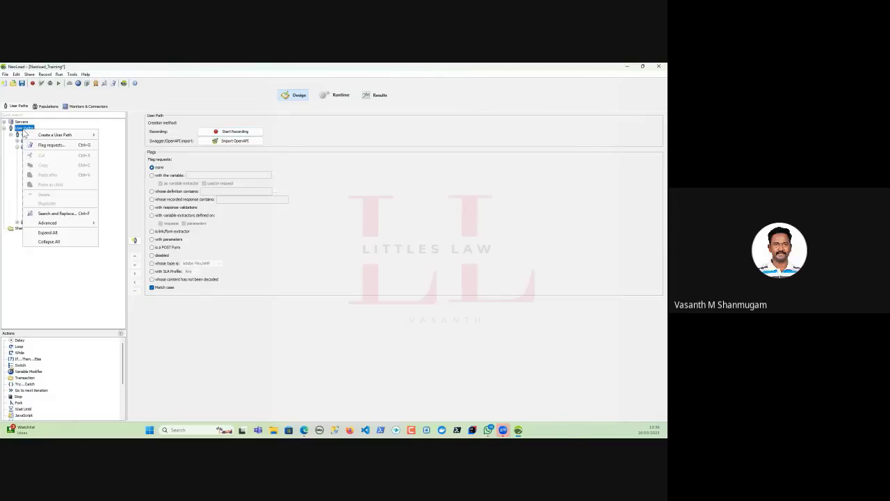
pyautogui.click(16, 150)
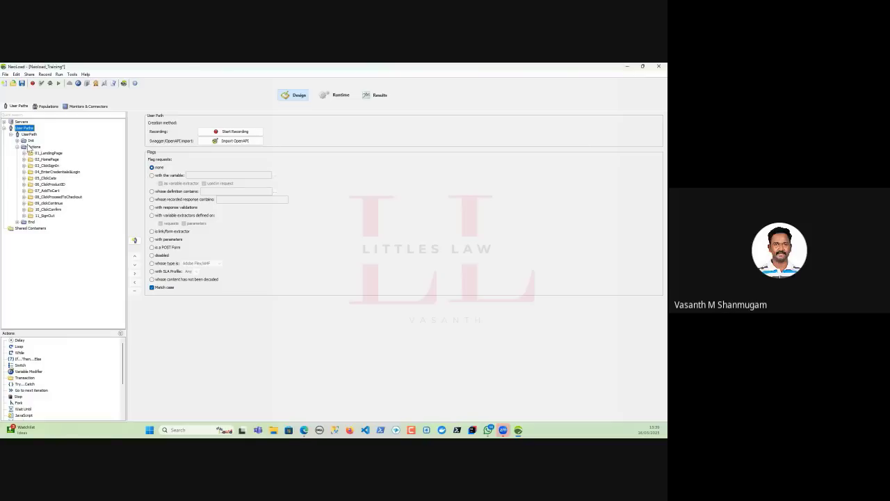
pyautogui.click(31, 148)
pyautogui.rightClick(31, 149)
pyautogui.click(26, 136)
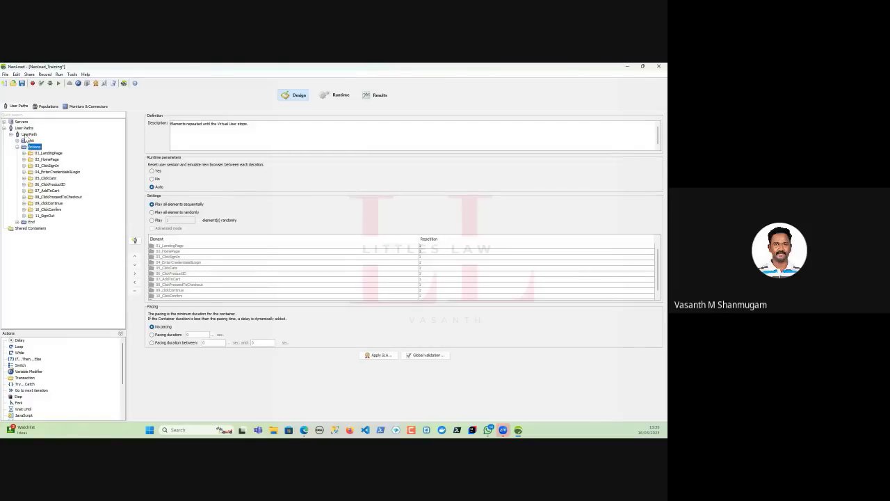
pyautogui.rightClick(26, 136)
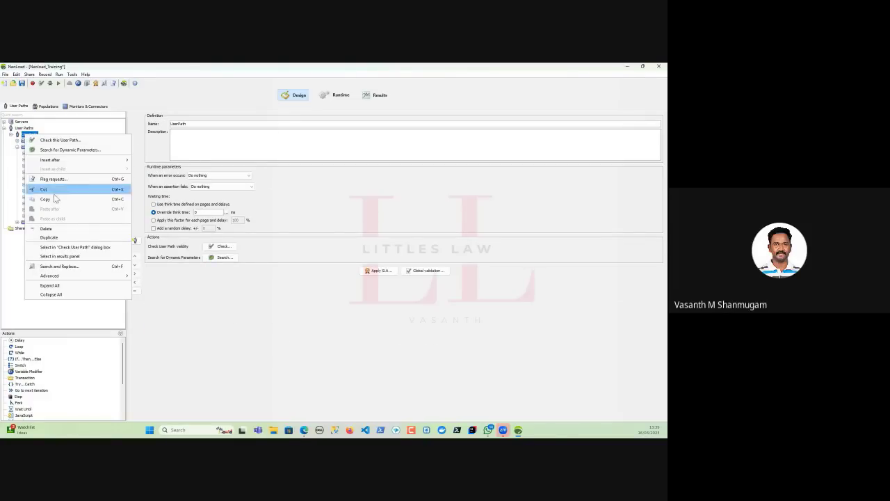
pyautogui.click(14, 276)
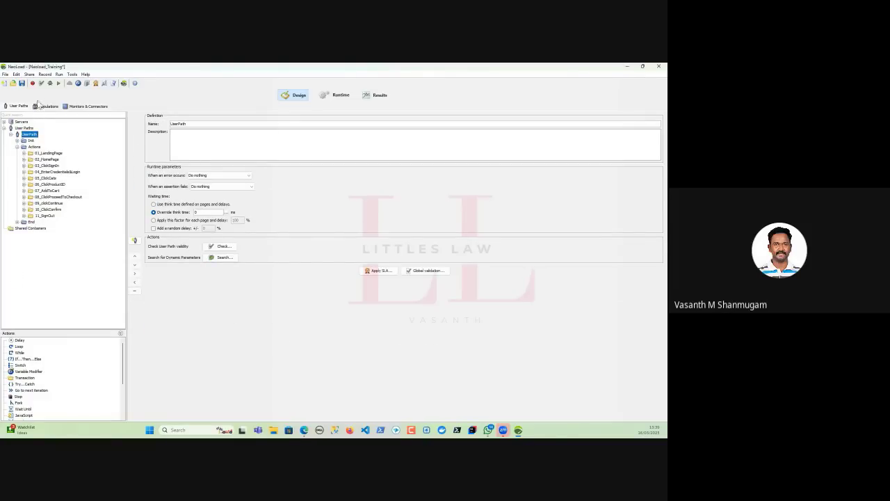